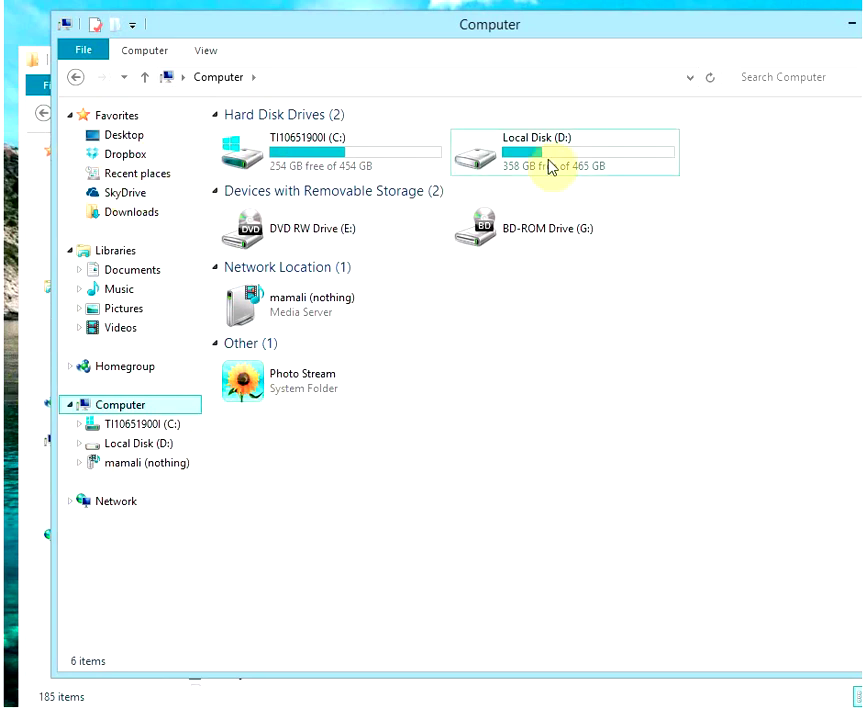
# - Open the C: drive from Computer and look through its root folders
pyautogui.moveTo(553, 167)
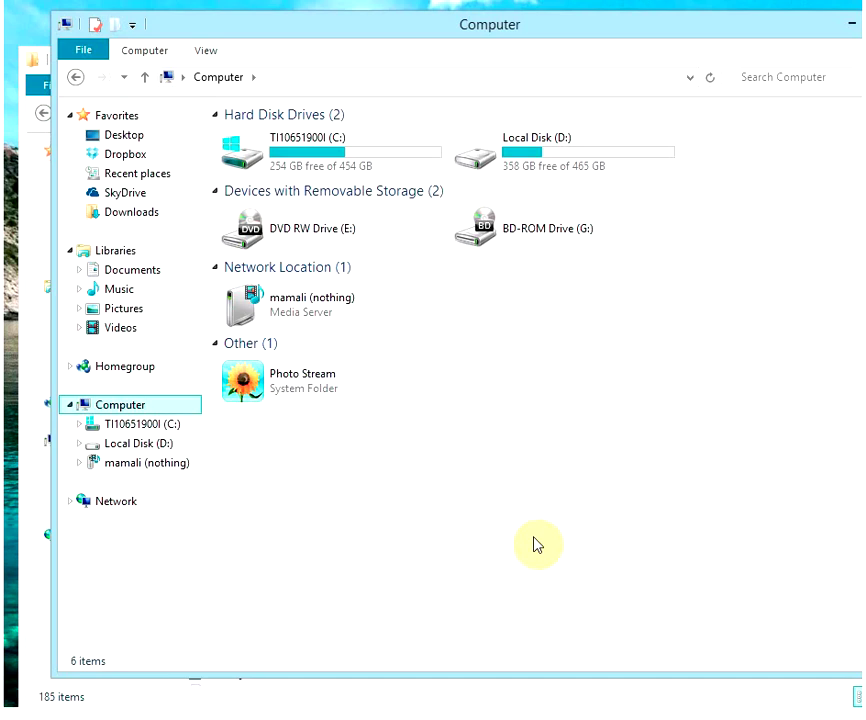
pyautogui.click(272, 151)
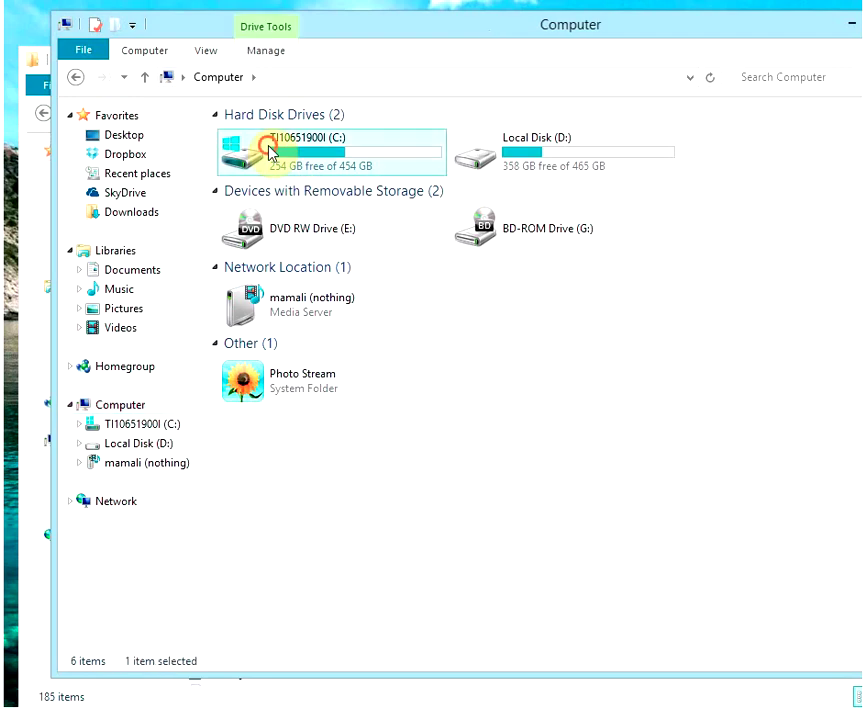
pyautogui.doubleClick(320, 152)
pyautogui.click(313, 152)
pyautogui.moveTo(800, 150); pyautogui.dragTo(284, 524)
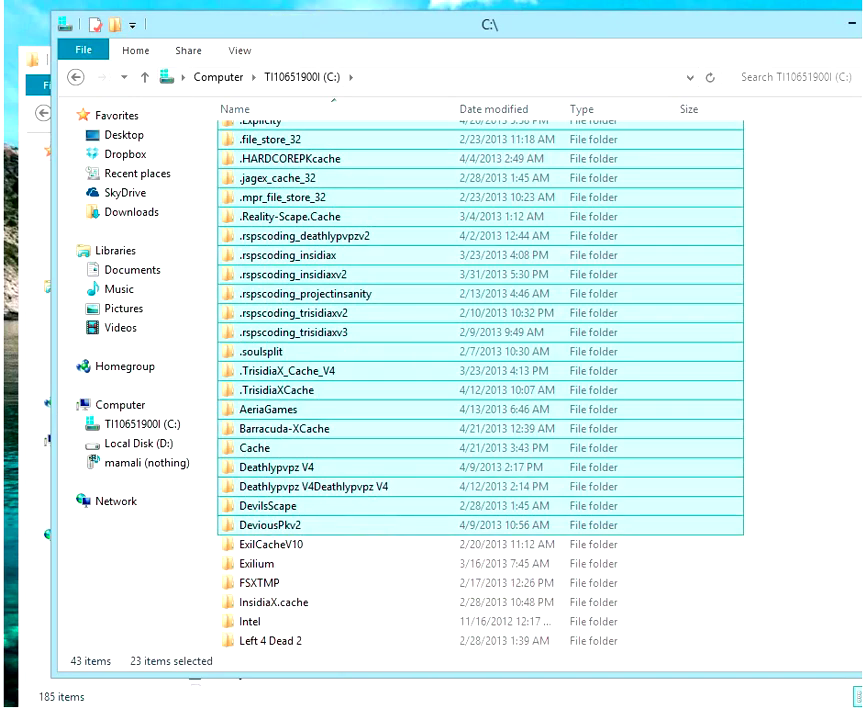
pyautogui.click(632, 356)
pyautogui.scroll(1, 575, 368)
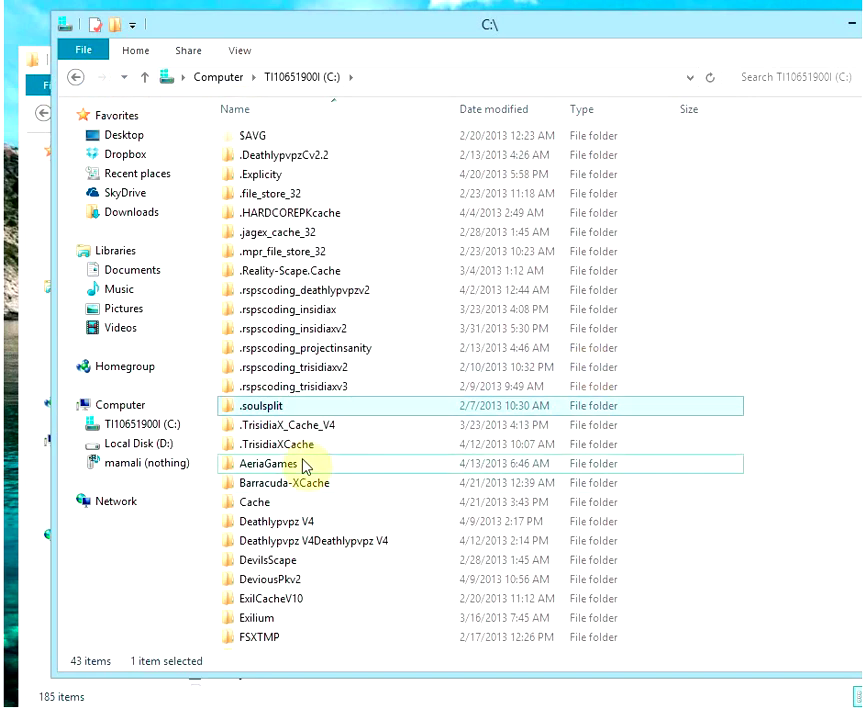
pyautogui.click(456, 410)
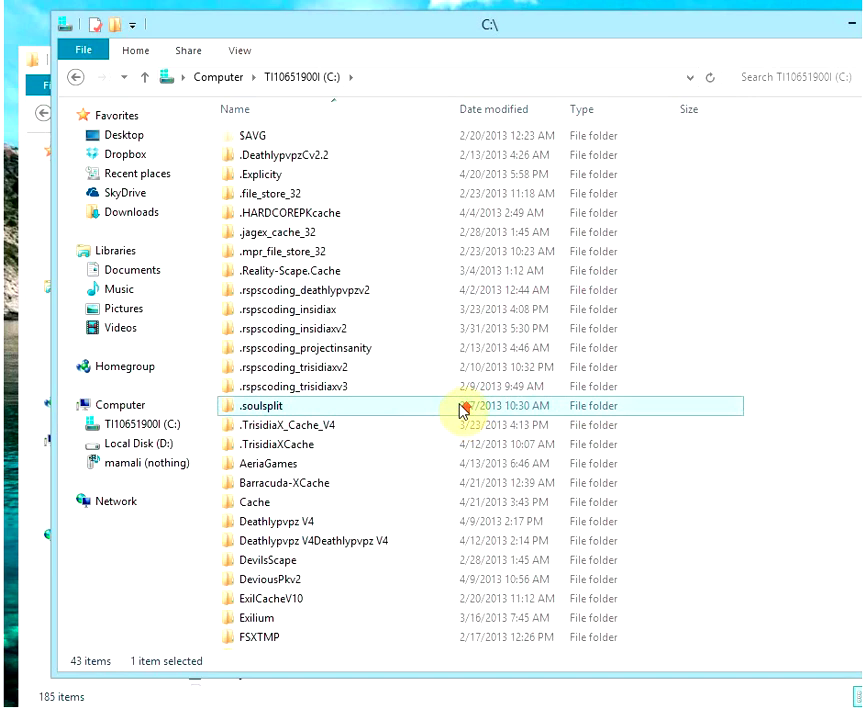
pyautogui.scroll(-5, 456, 414)
pyautogui.click(462, 406)
pyautogui.scroll(5, 468, 340)
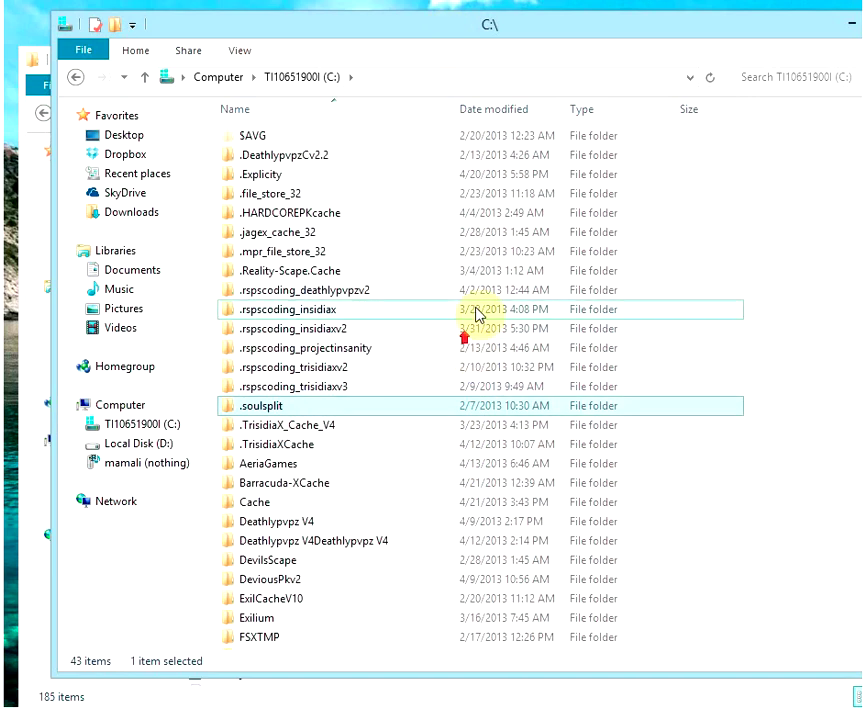
pyautogui.scroll(-5, 461, 162)
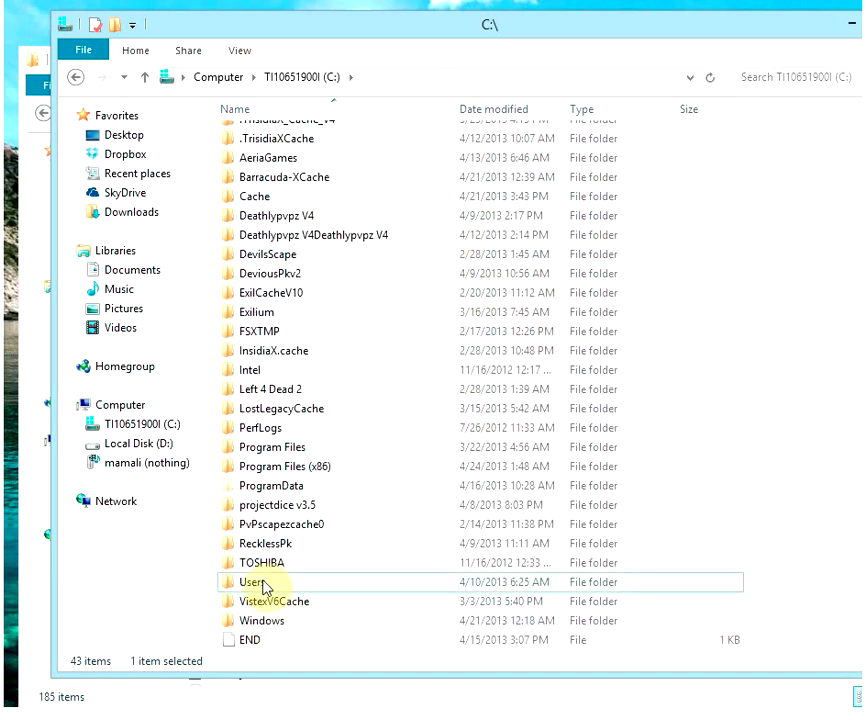
# - Open the Users folder on the C: drive and view the contents of the personal profile folder
pyautogui.click(257, 586)
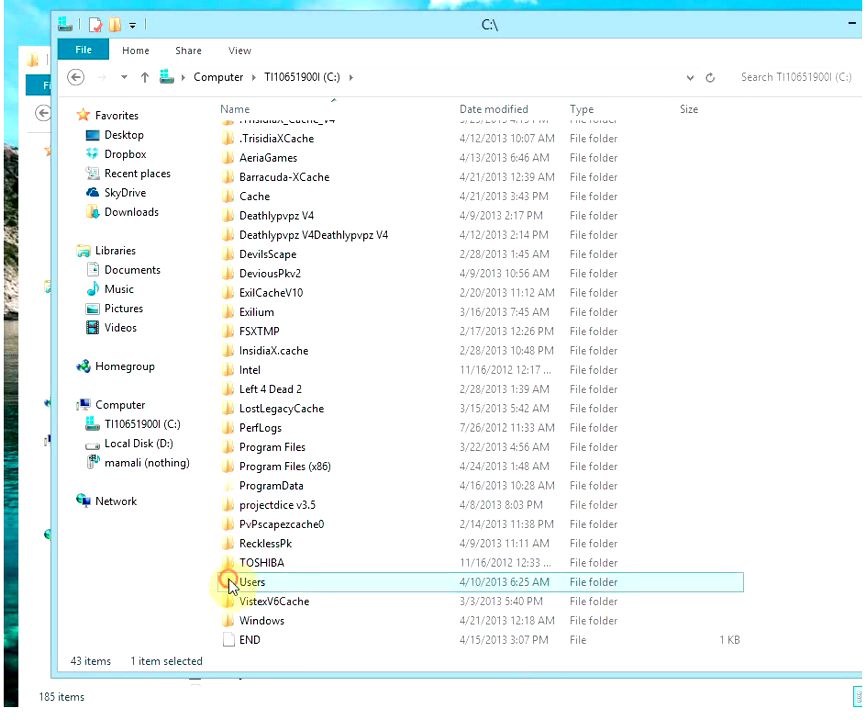
pyautogui.doubleClick(264, 581)
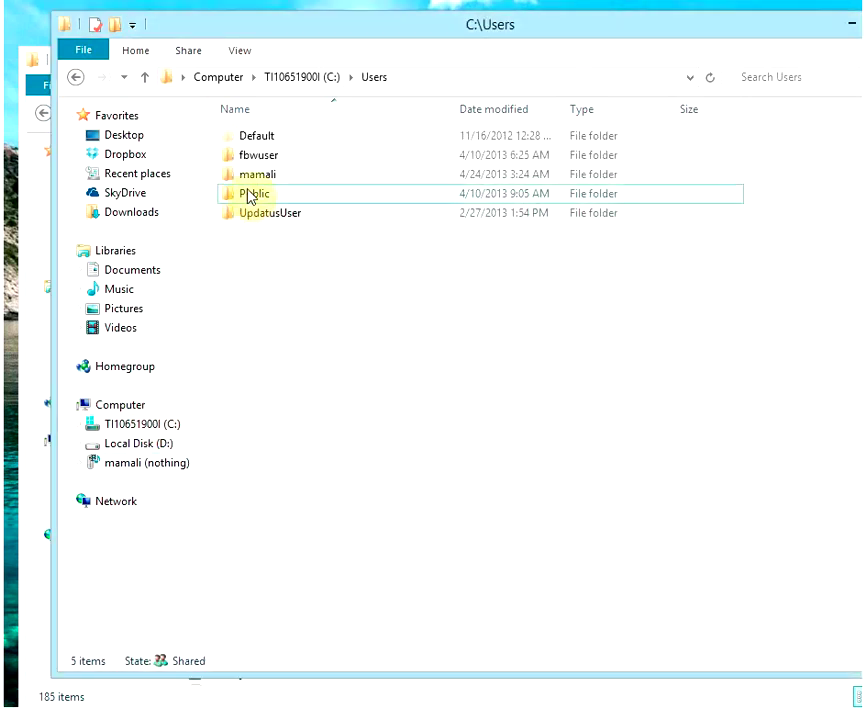
pyautogui.click(245, 174)
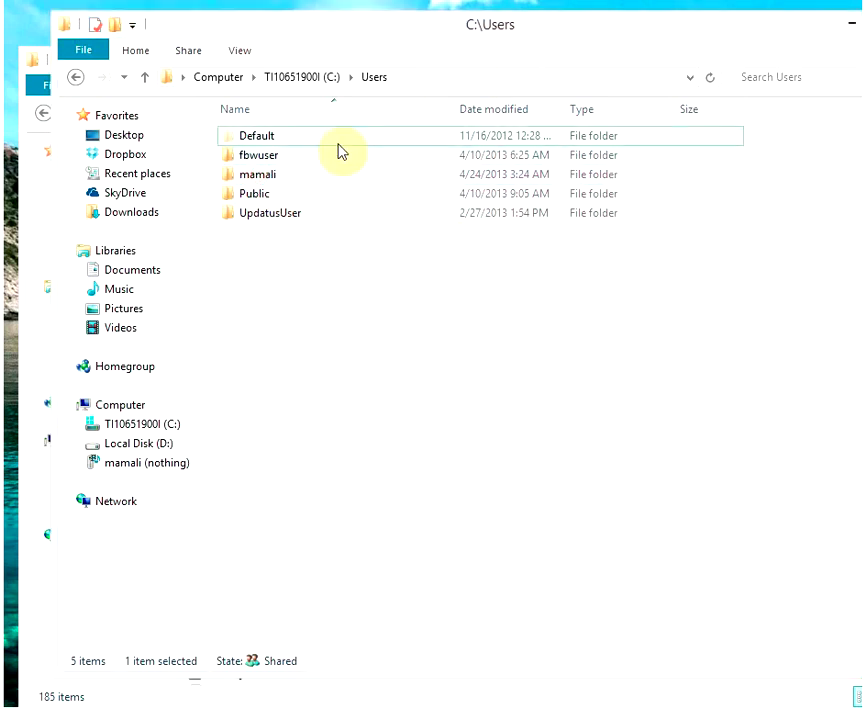
pyautogui.doubleClick(241, 177)
pyautogui.moveTo(774, 122); pyautogui.dragTo(783, 286)
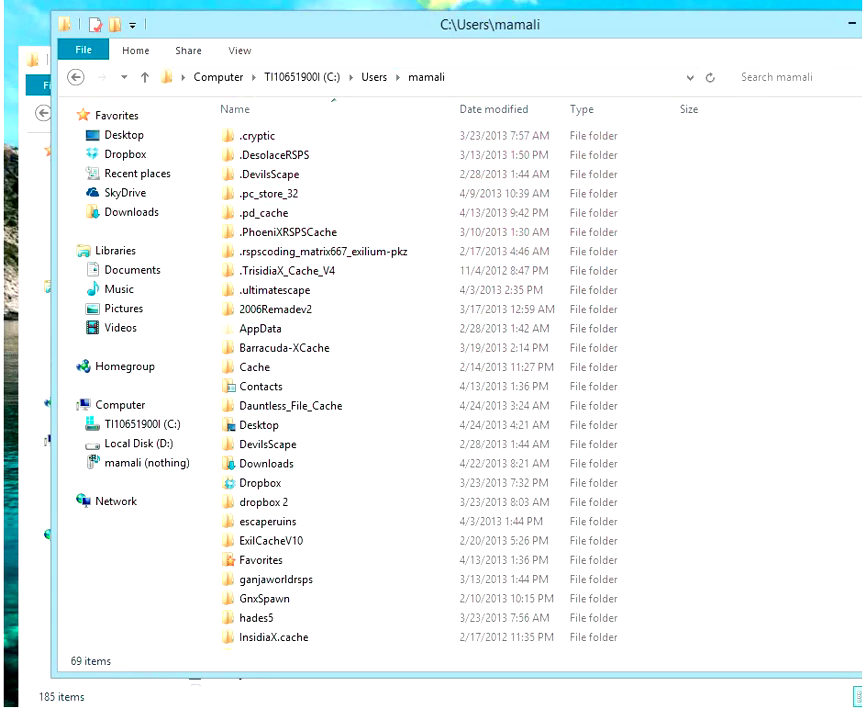
# - Return to the root of the C: drive and close that window to get back to the 1. CLIENT folder
pyautogui.click(302, 80)
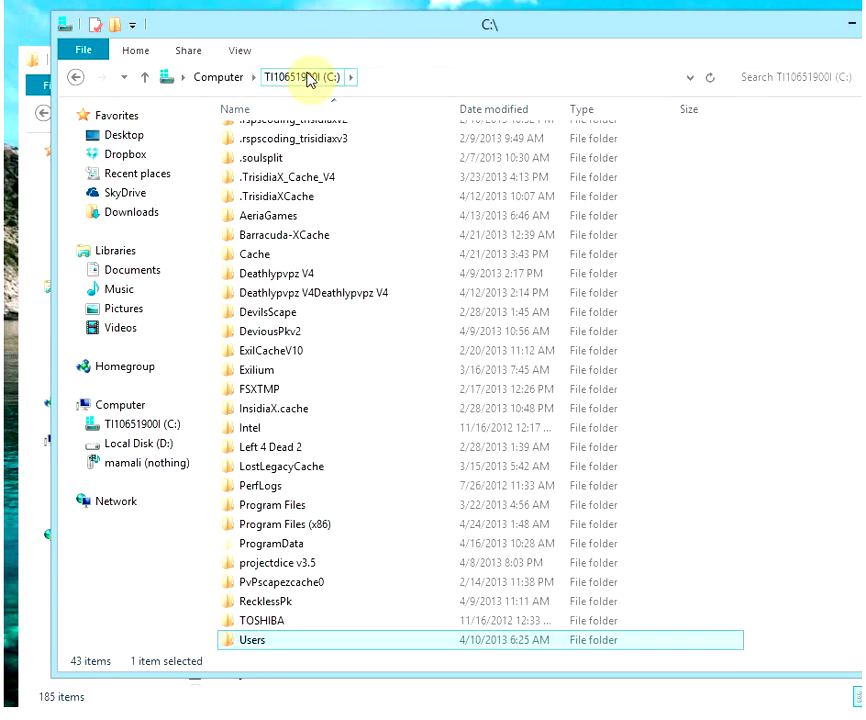
pyautogui.moveTo(716, 38); pyautogui.dragTo(675, 30)
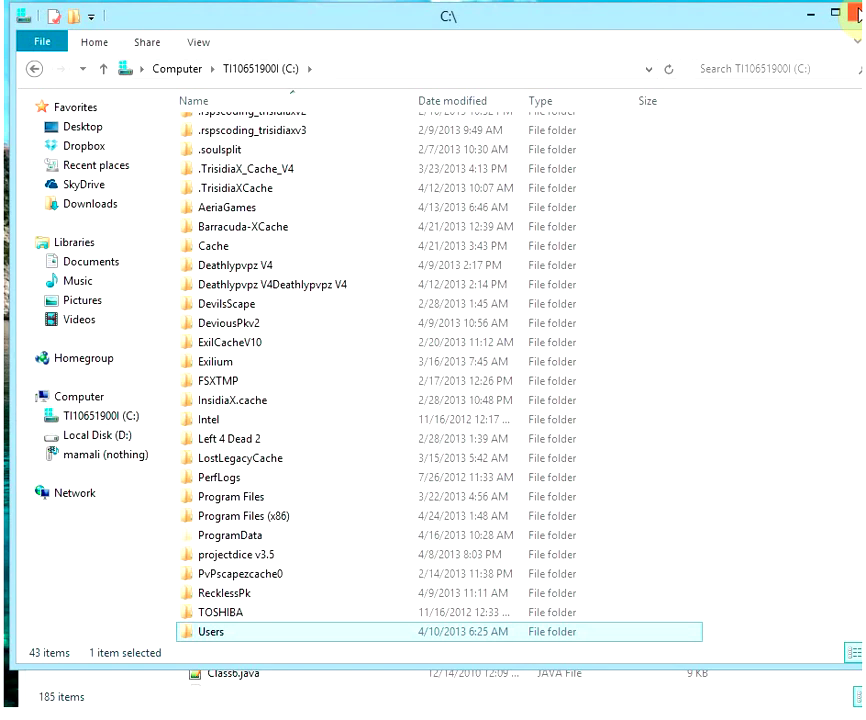
pyautogui.click(852, 12)
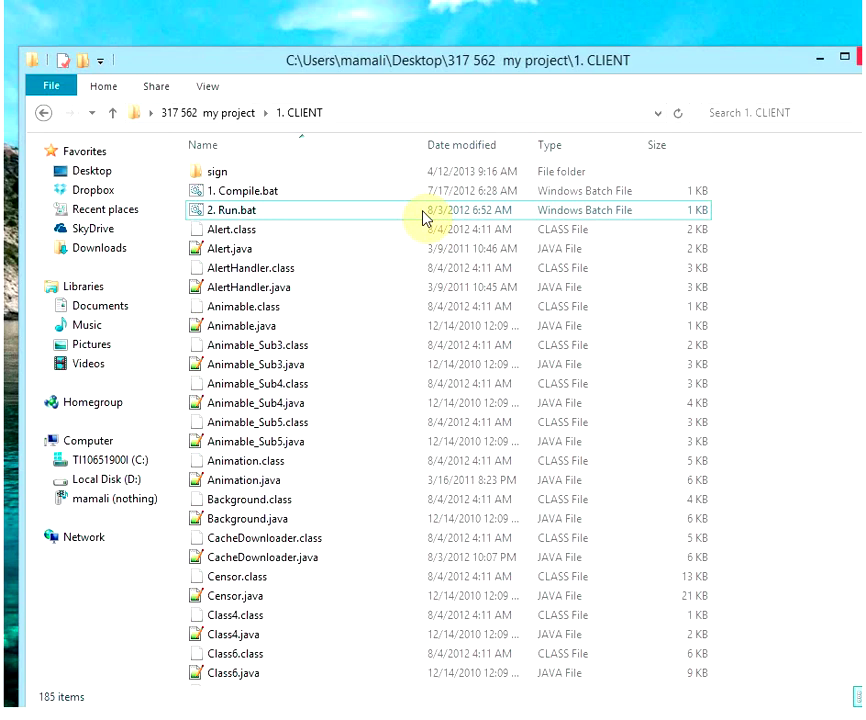
# - Go up to the 317 562 my project folder, check its subfolders and reopen the 1. CLIENT folder
pyautogui.click(731, 110)
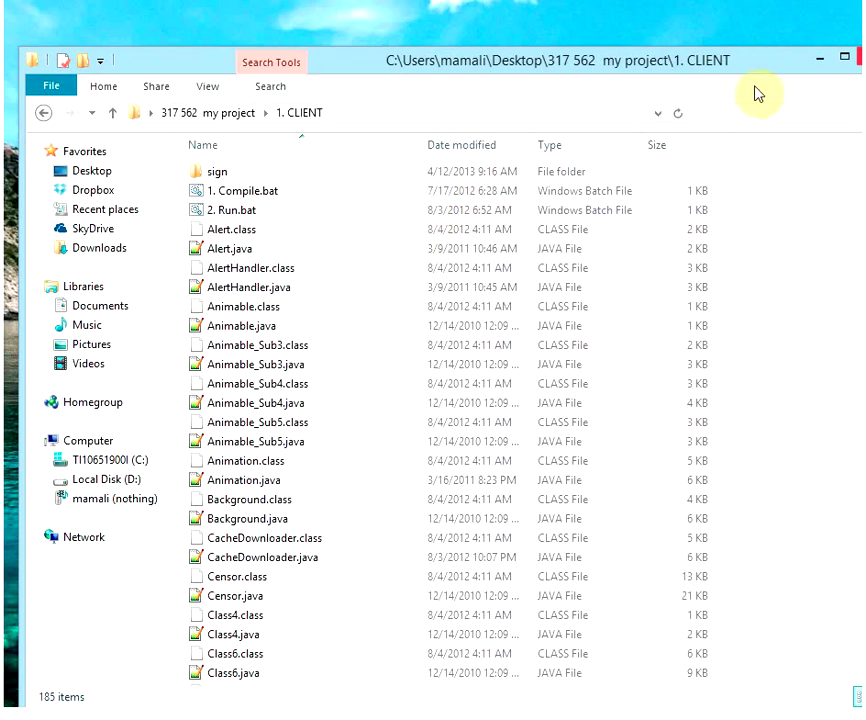
pyautogui.click(183, 112)
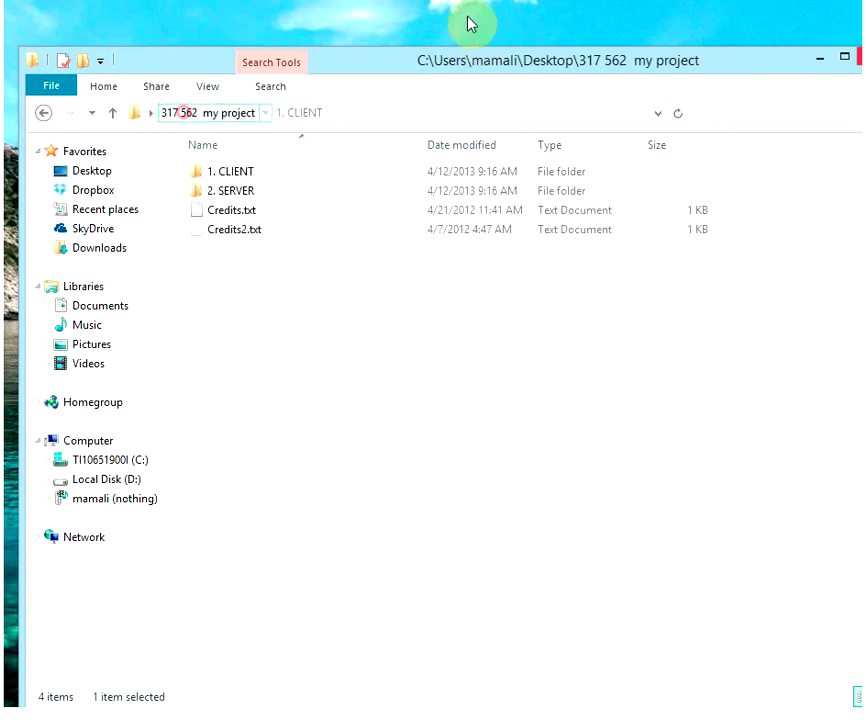
pyautogui.moveTo(618, 598); pyautogui.dragTo(430, 390)
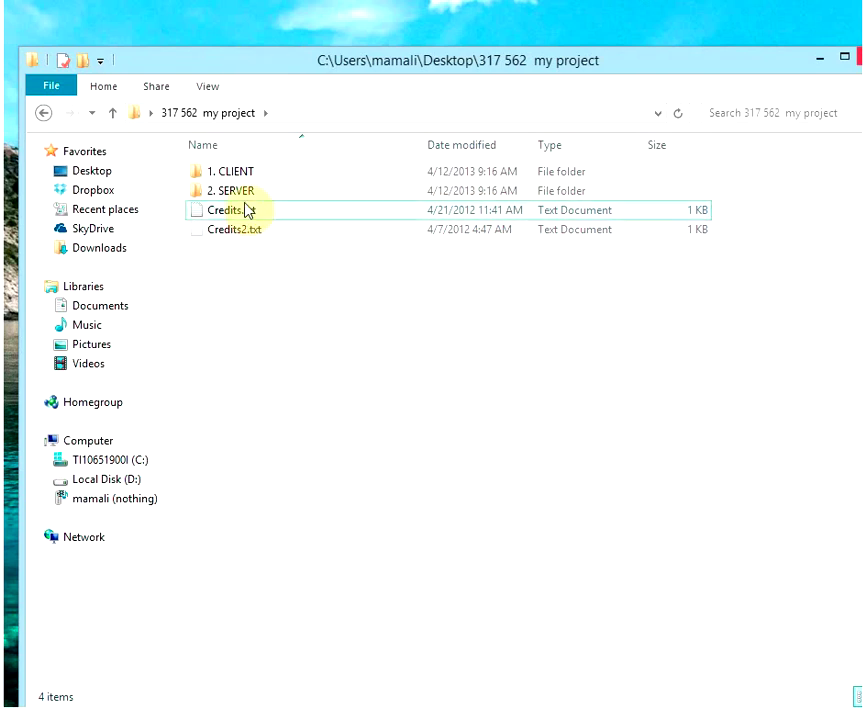
pyautogui.click(242, 193)
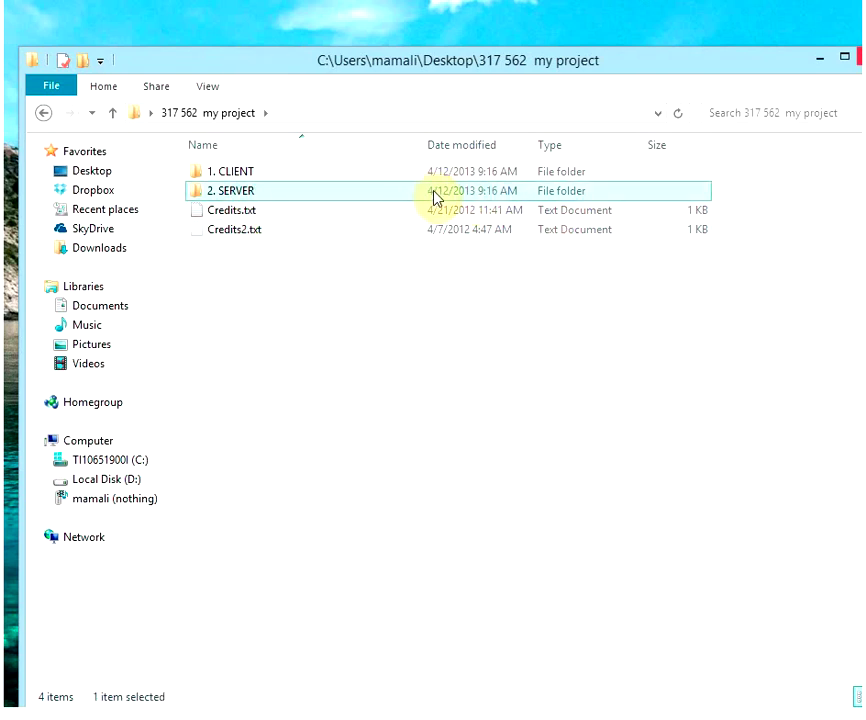
pyautogui.click(550, 175)
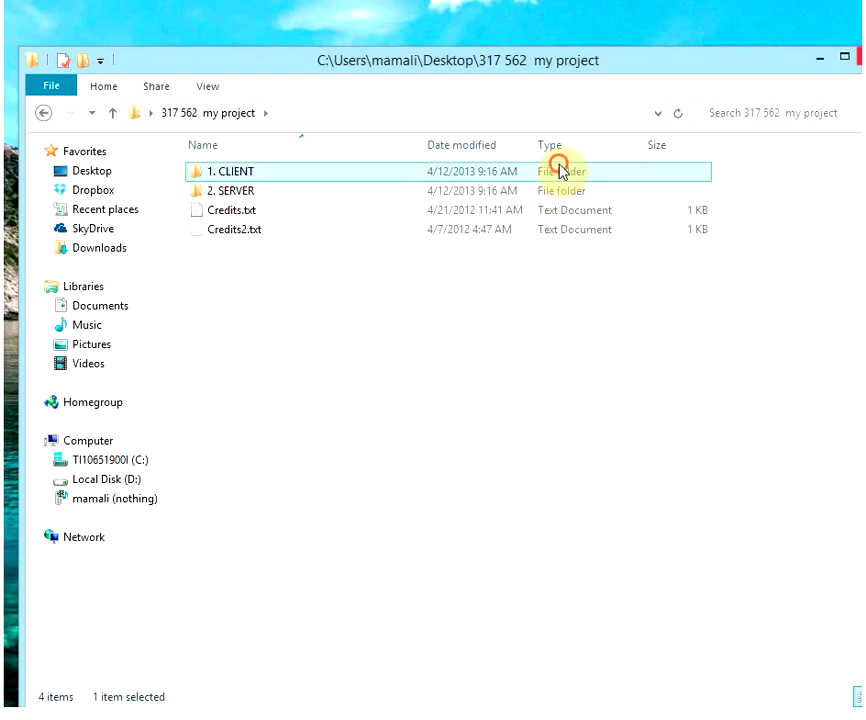
pyautogui.doubleClick(559, 170)
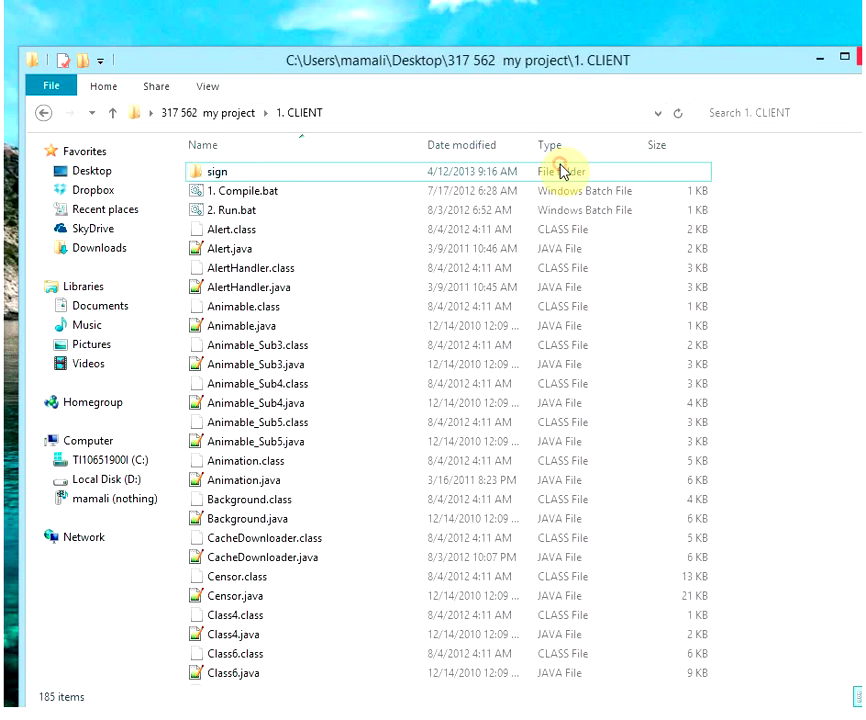
# - Edit 2. Run.bat so the Java path uses the folder jre78, and save the file on closing
pyautogui.rightClick(212, 220)
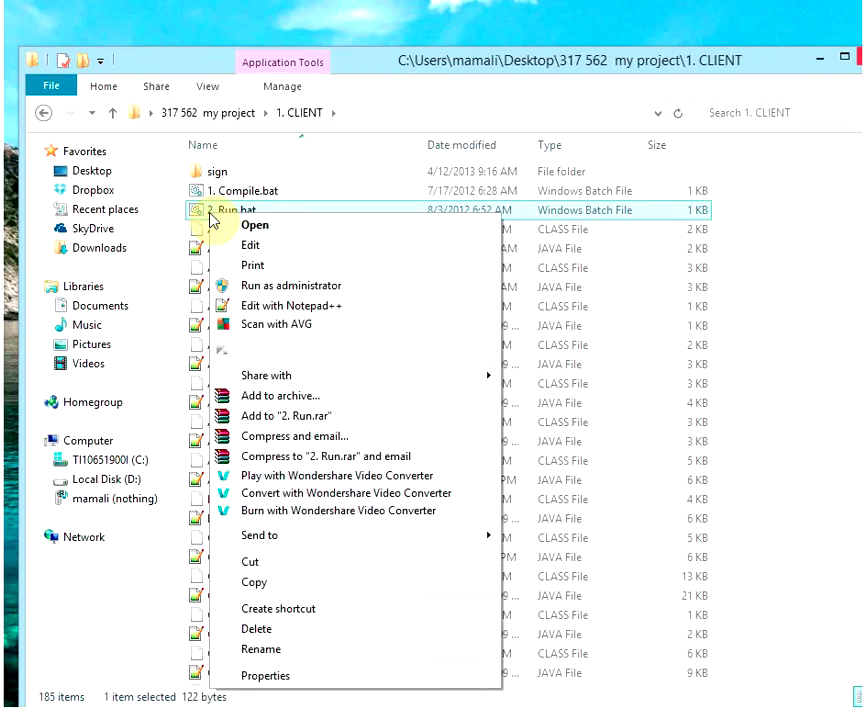
pyautogui.click(290, 245)
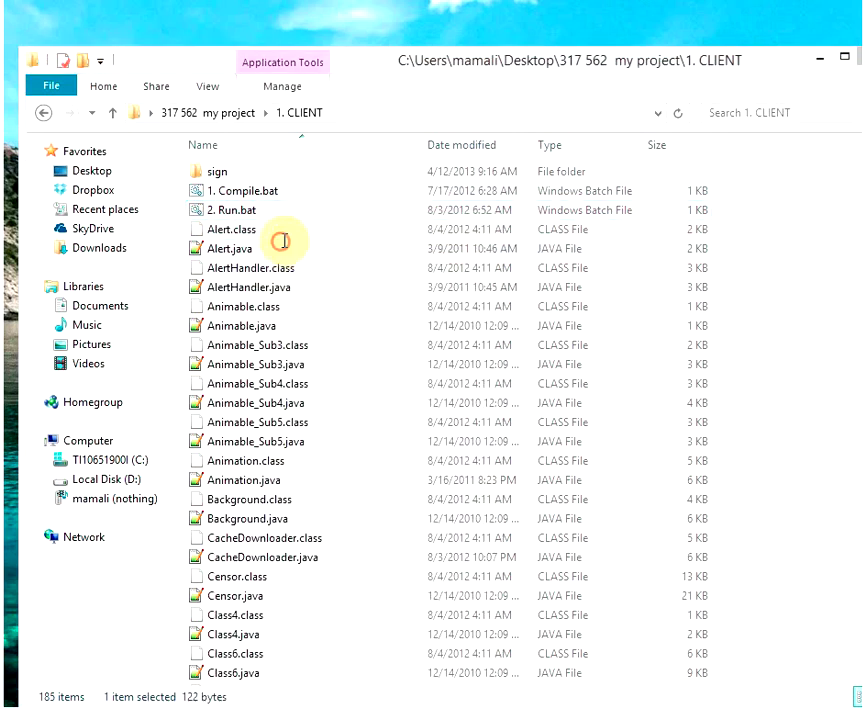
pyautogui.moveTo(231, 45); pyautogui.dragTo(308, 68)
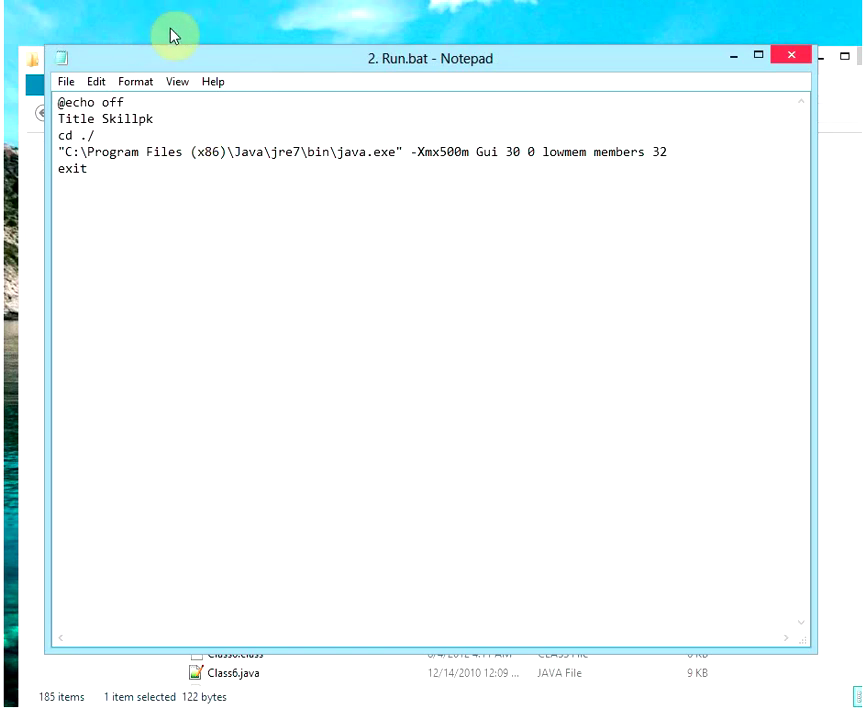
pyautogui.click(303, 150)
pyautogui.write('8')
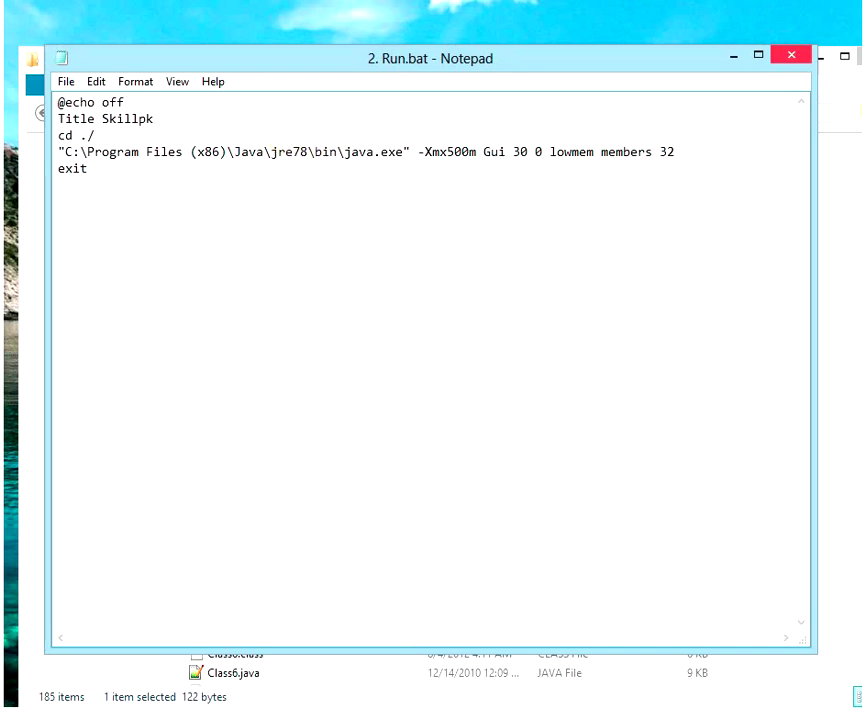
pyautogui.click(795, 56)
pyautogui.click(356, 358)
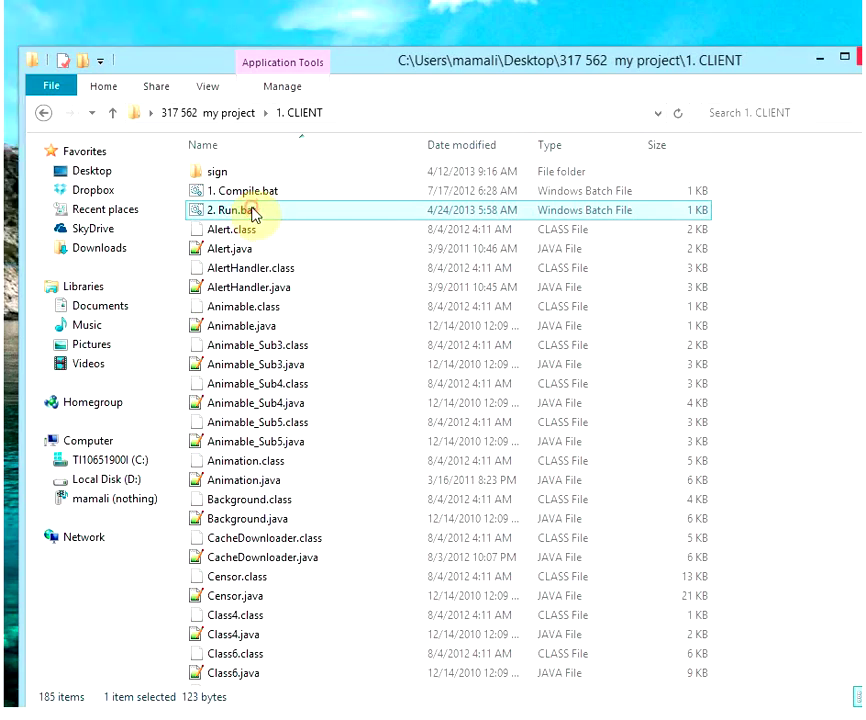
# - Reopen 2. Run.bat for editing, change the Java folder in the path to jre5, and save it on closing
pyautogui.click(258, 210)
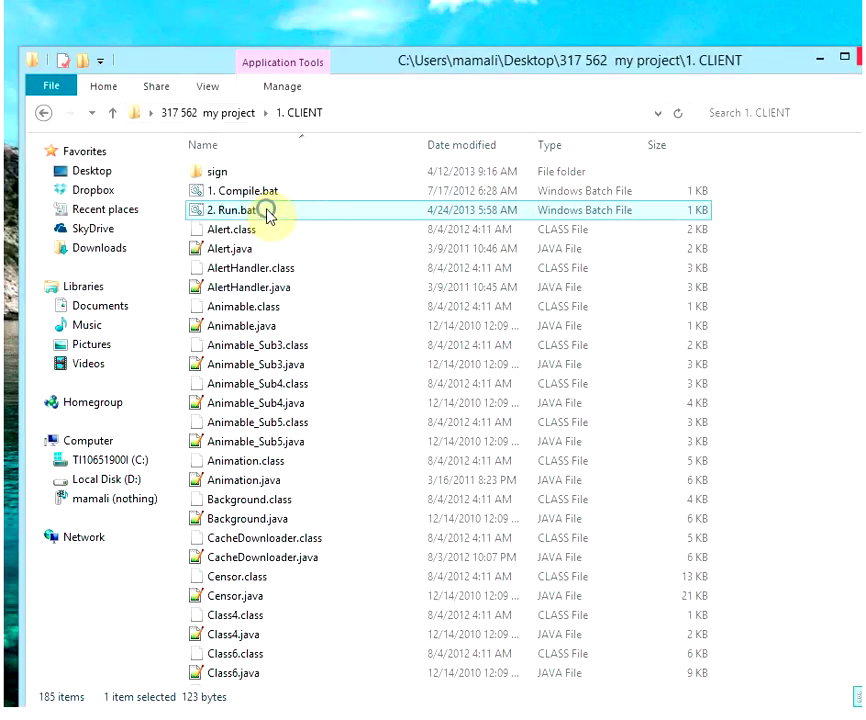
pyautogui.rightClick(268, 212)
pyautogui.click(348, 244)
pyautogui.click(302, 152)
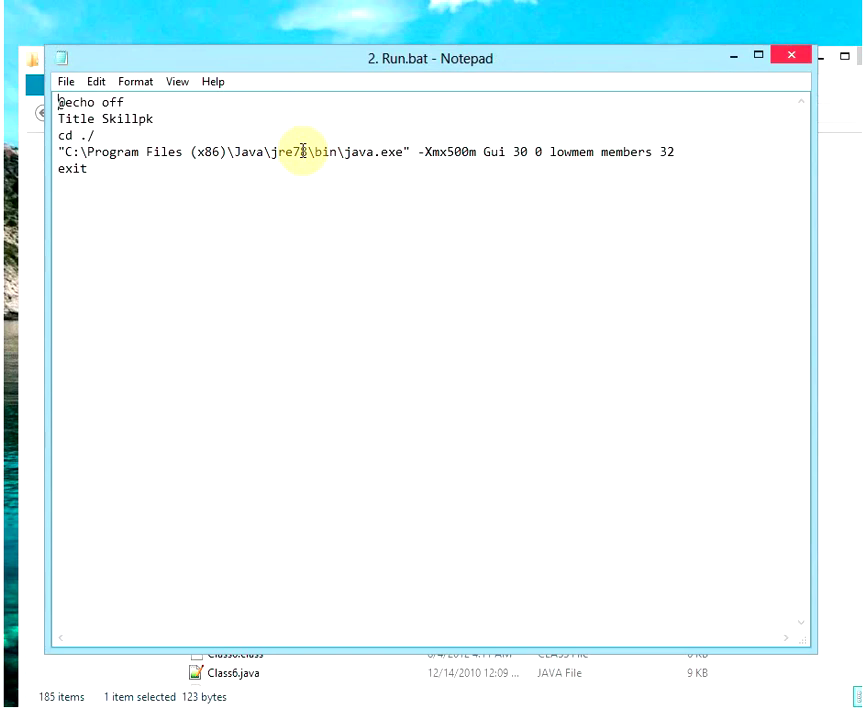
pyautogui.press('BackSpace')
pyautogui.press('Delete')
pyautogui.write('5')
pyautogui.click(791, 55)
pyautogui.click(368, 360)
# - Run 2. Run.bat several times to test whether the client starts with the jre5 path
pyautogui.doubleClick(245, 210)
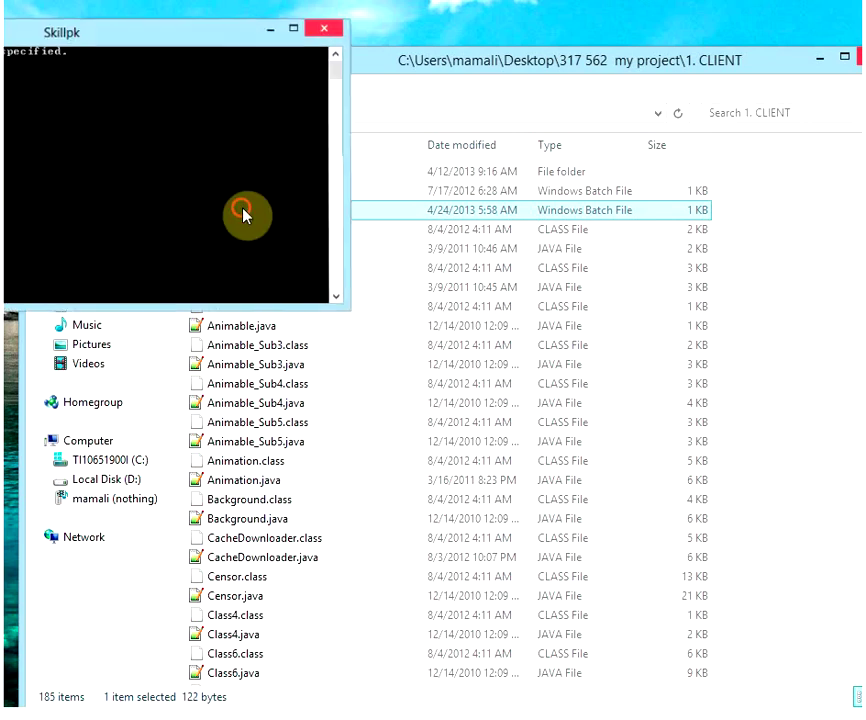
pyautogui.doubleClick(230, 213)
pyautogui.doubleClick(278, 213)
pyautogui.doubleClick(281, 211)
pyautogui.doubleClick(283, 212)
pyautogui.doubleClick(429, 209)
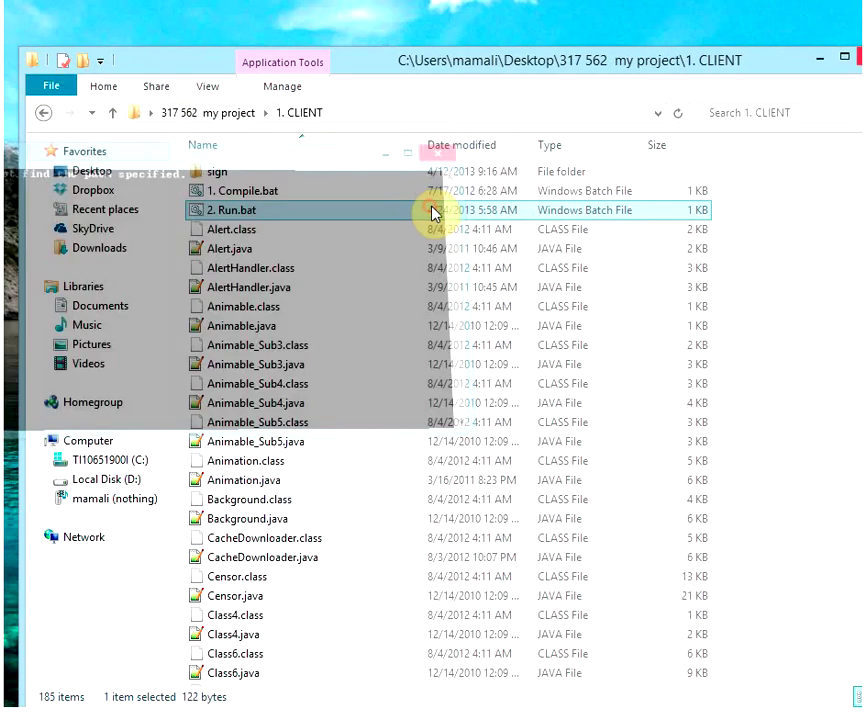
pyautogui.doubleClick(555, 218)
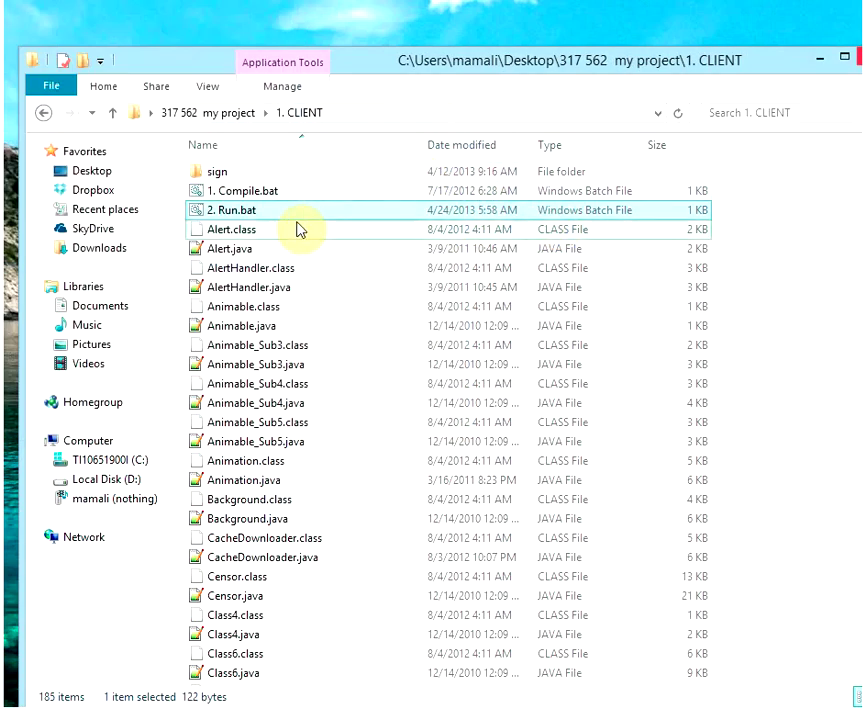
# - Open 2. Run.bat for editing and locate the Program Files and Program Files (x86) folders on the C: drive
pyautogui.rightClick(246, 213)
pyautogui.click(283, 241)
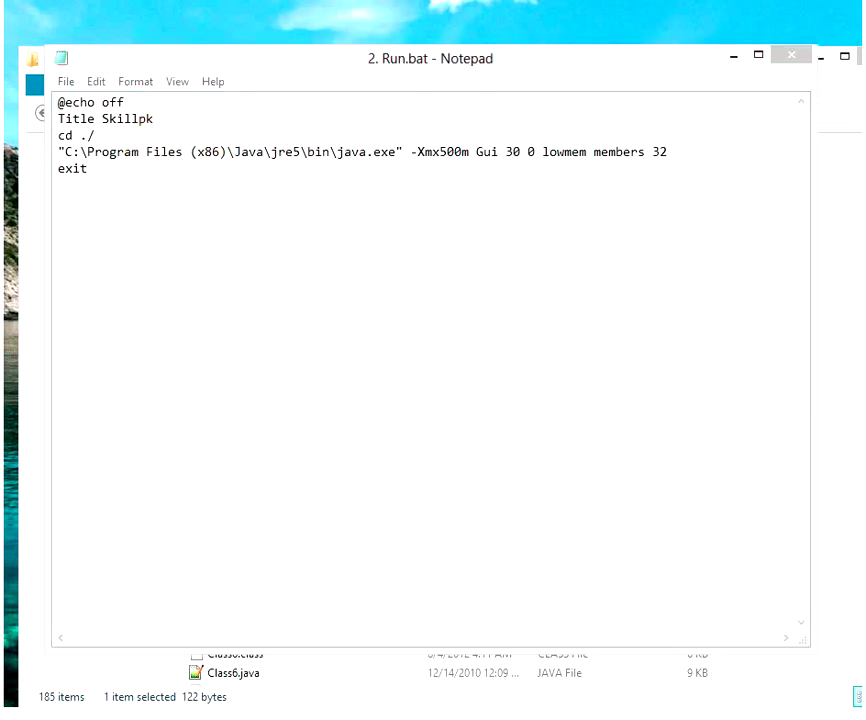
pyautogui.click(75, 396)
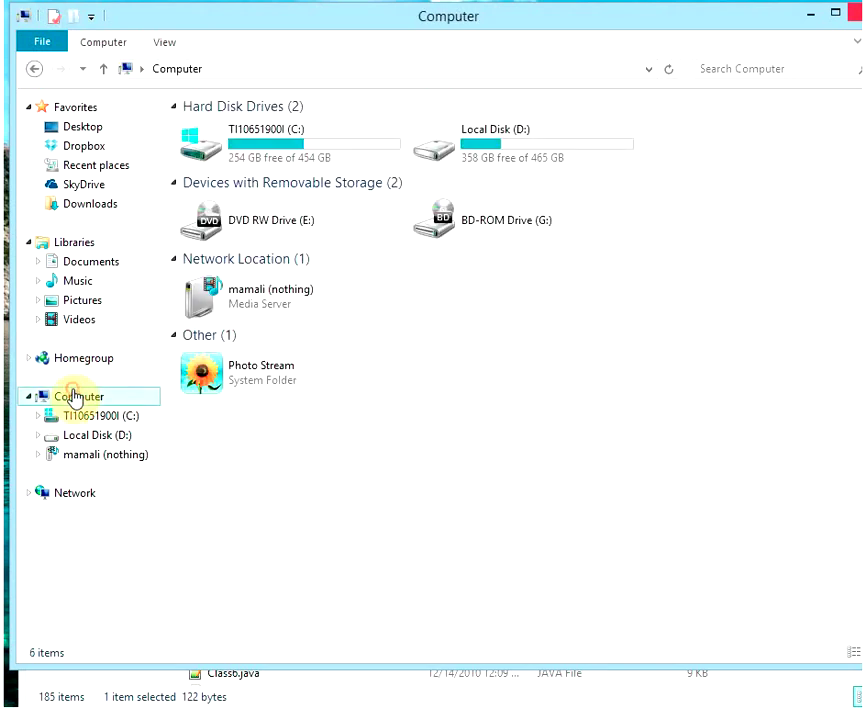
pyautogui.doubleClick(332, 139)
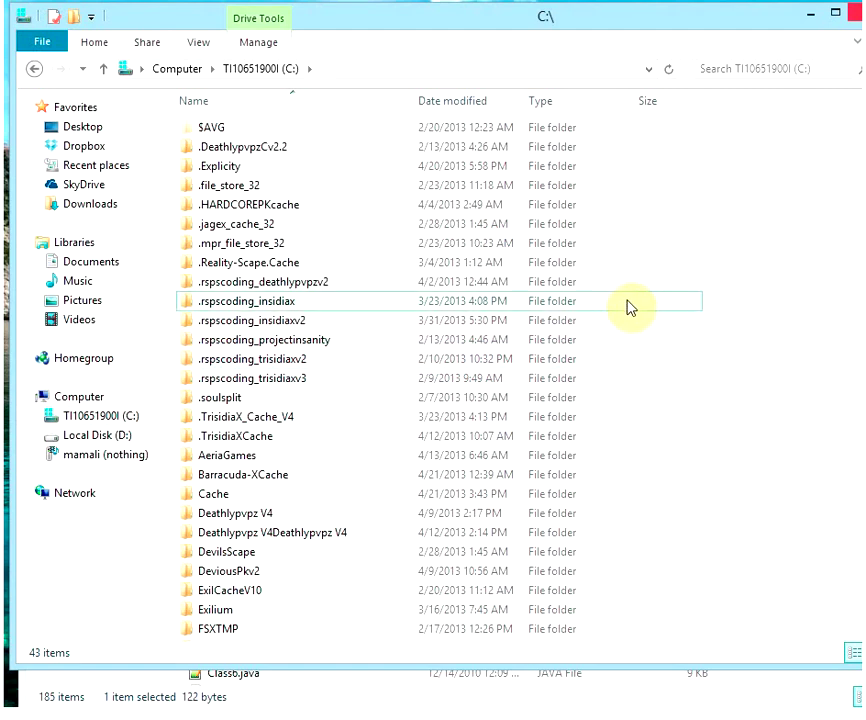
pyautogui.scroll(-5, 725, 295)
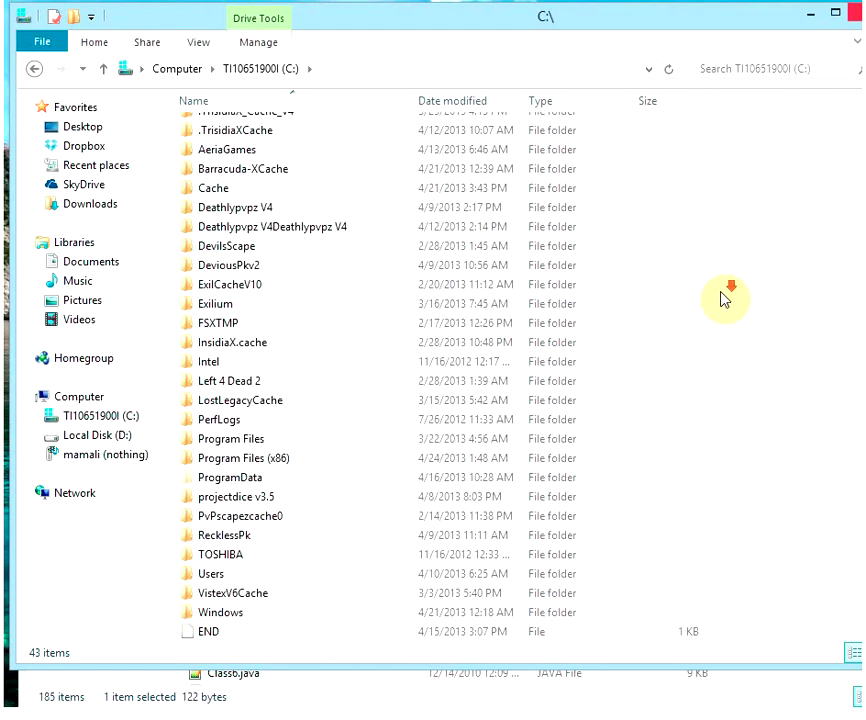
pyautogui.click(284, 457)
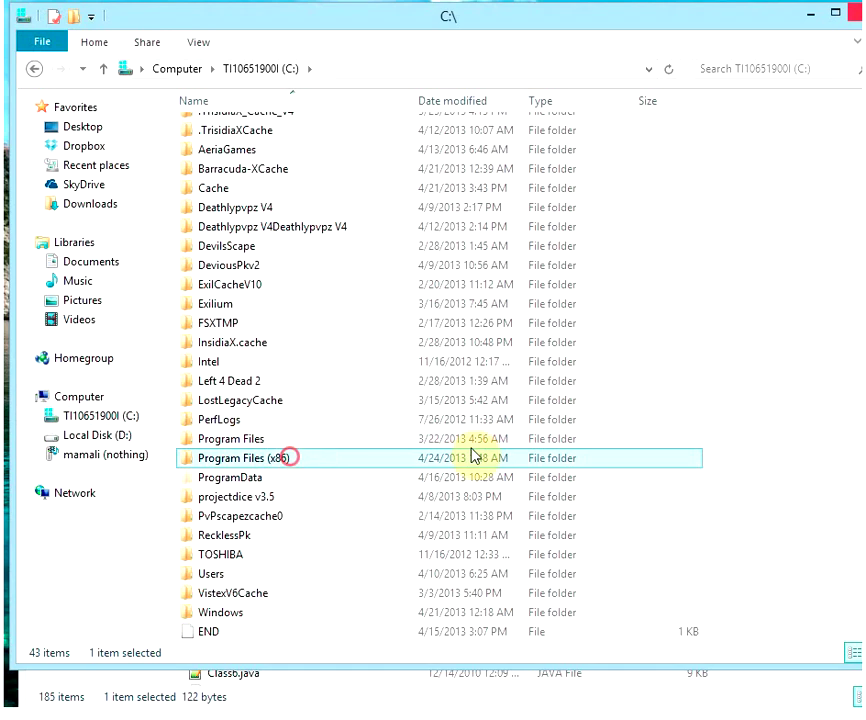
pyautogui.moveTo(775, 450); pyautogui.dragTo(178, 445)
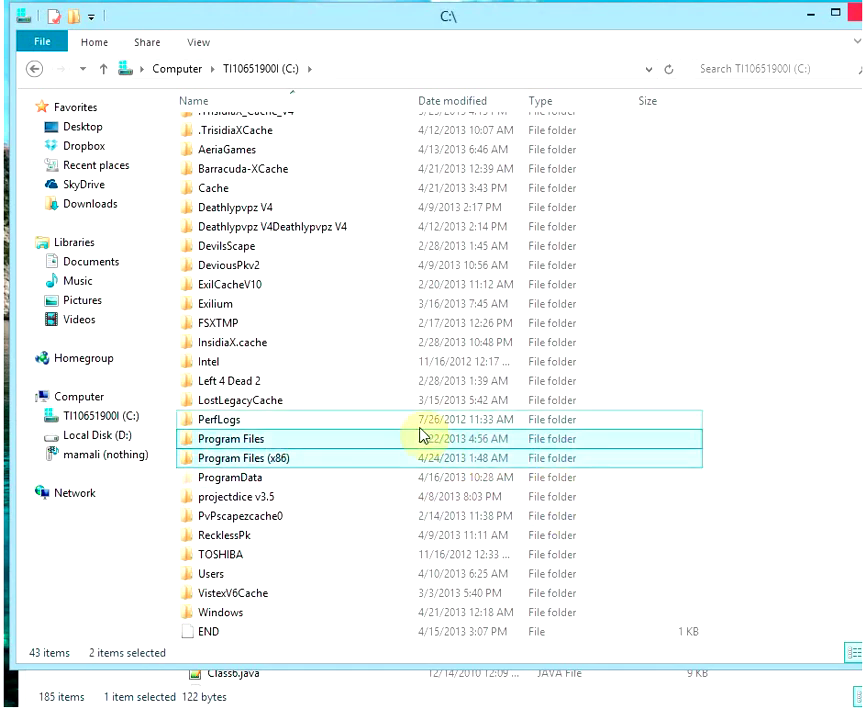
# - Browse to C:\Program Files\Java to check which Java folders are installed
pyautogui.doubleClick(199, 438)
pyautogui.click(352, 72)
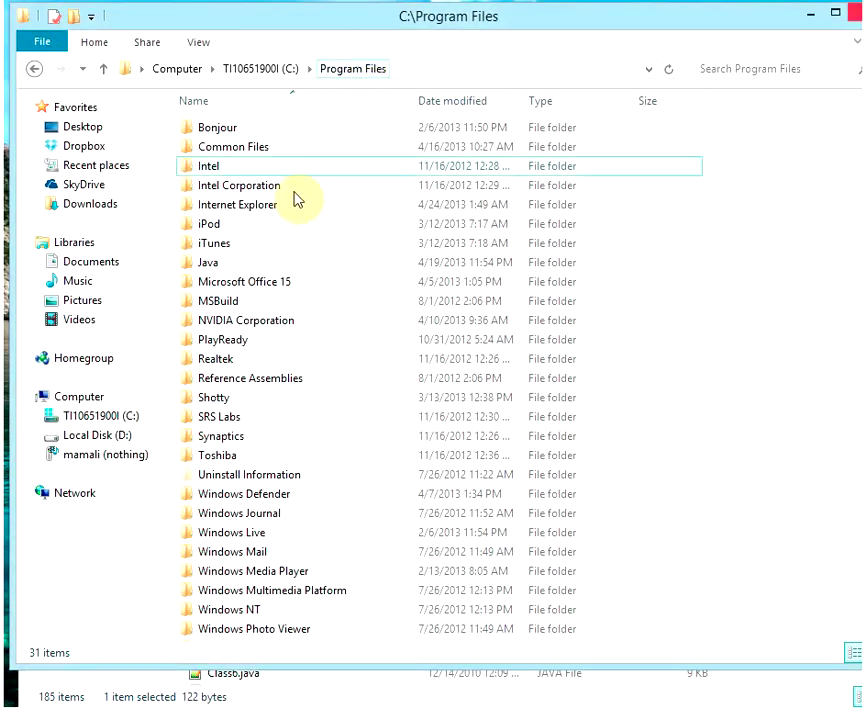
pyautogui.doubleClick(216, 263)
pyautogui.moveTo(218, 416); pyautogui.dragTo(863, 112)
pyautogui.moveTo(518, 497); pyautogui.dragTo(575, 525)
pyautogui.click(575, 523)
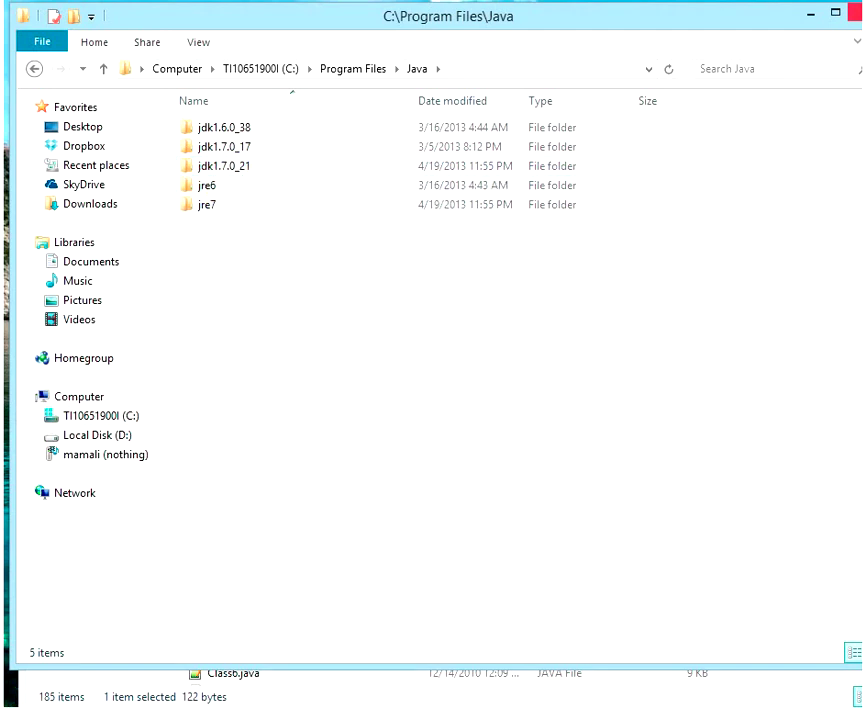
# - Return to the open 2. Run.bat and remove " (x86)" from its Java path so it points to Program Files
pyautogui.hotkey('alt', 'Tab')
pyautogui.moveTo(318, 68); pyautogui.dragTo(529, 56)
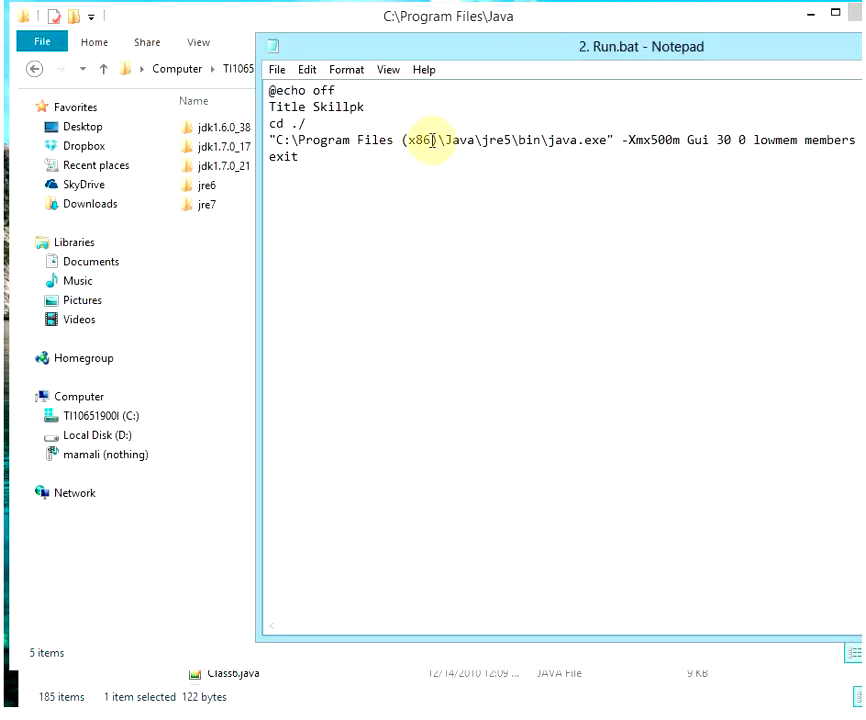
pyautogui.moveTo(438, 140); pyautogui.dragTo(393, 140)
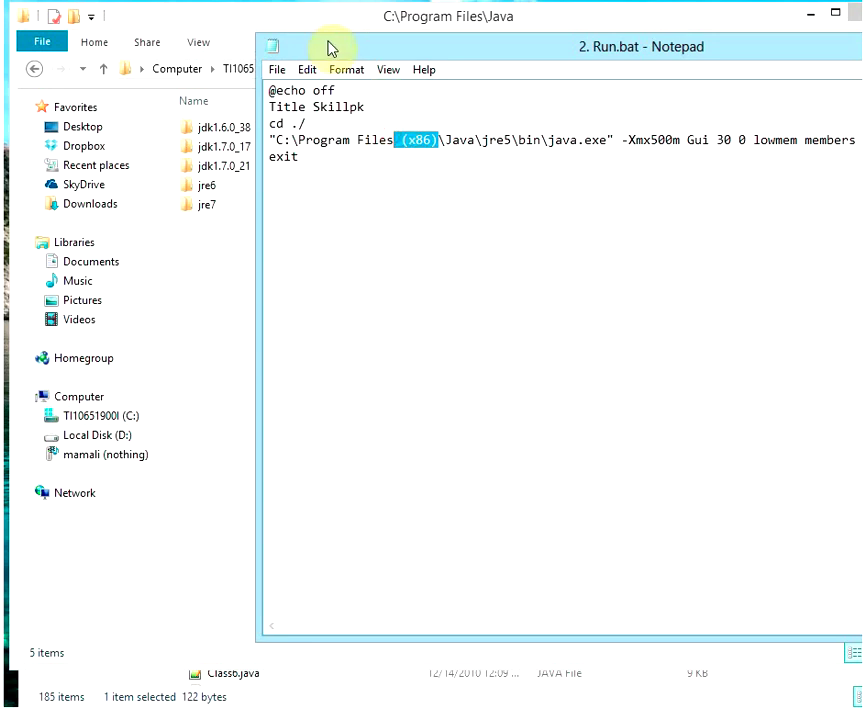
pyautogui.press('Delete')
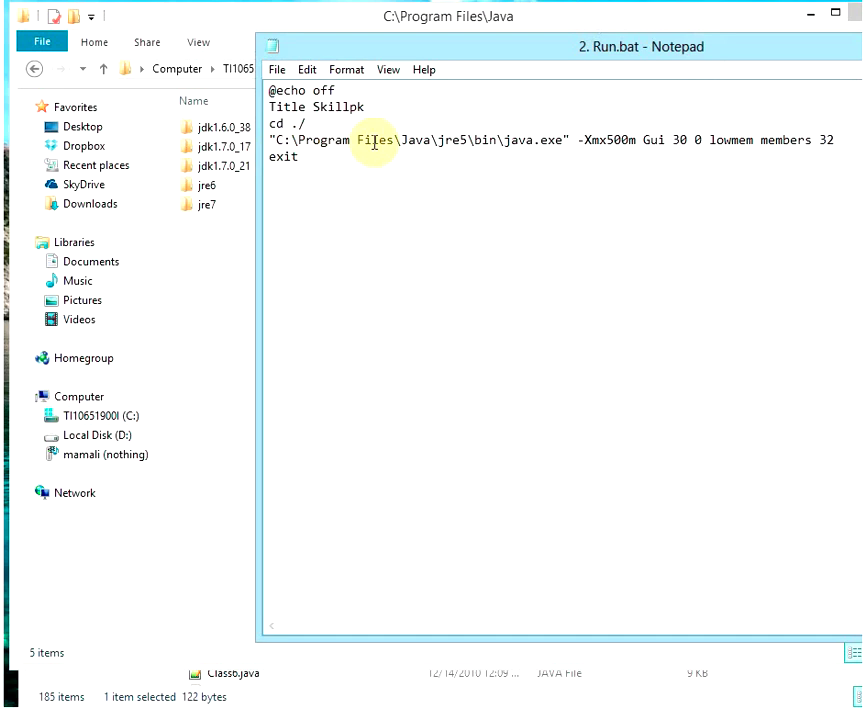
# - Change the Java folder in the 2. Run.bat path to jdk1.7.0_21 and save the file on closing
pyautogui.click(430, 140)
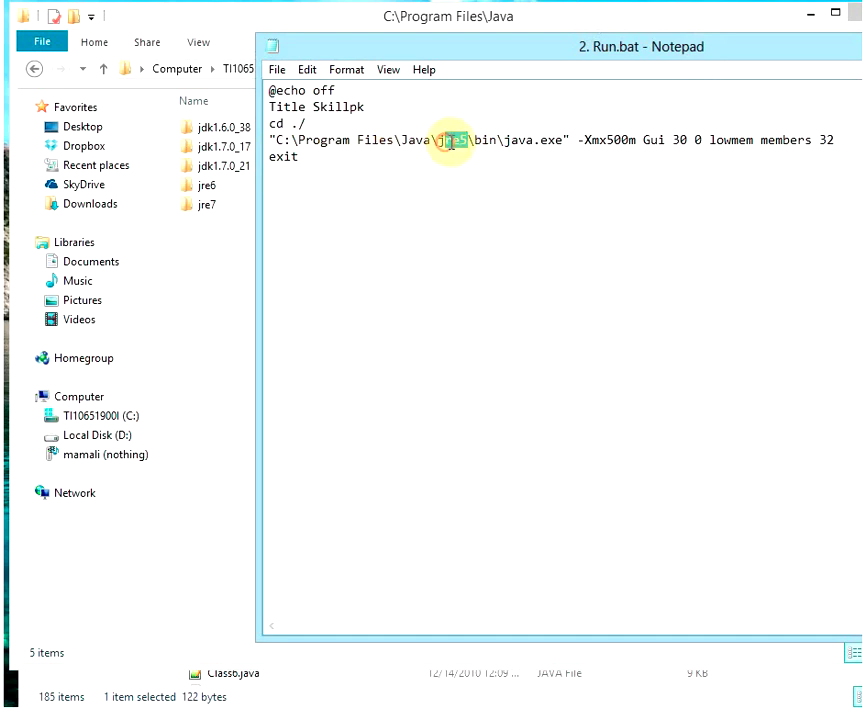
pyautogui.write('dk1')
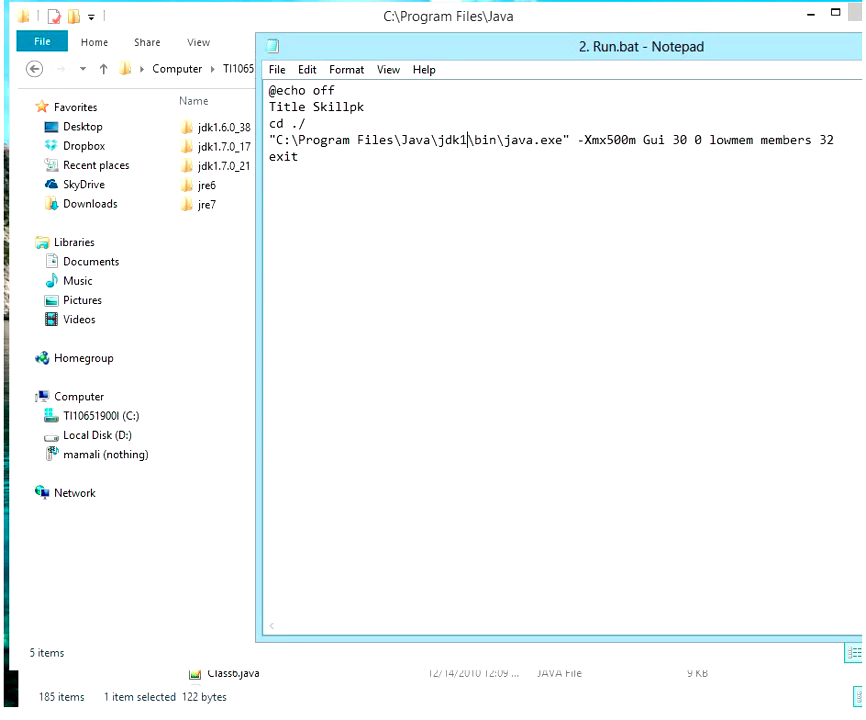
pyautogui.write('.7.')
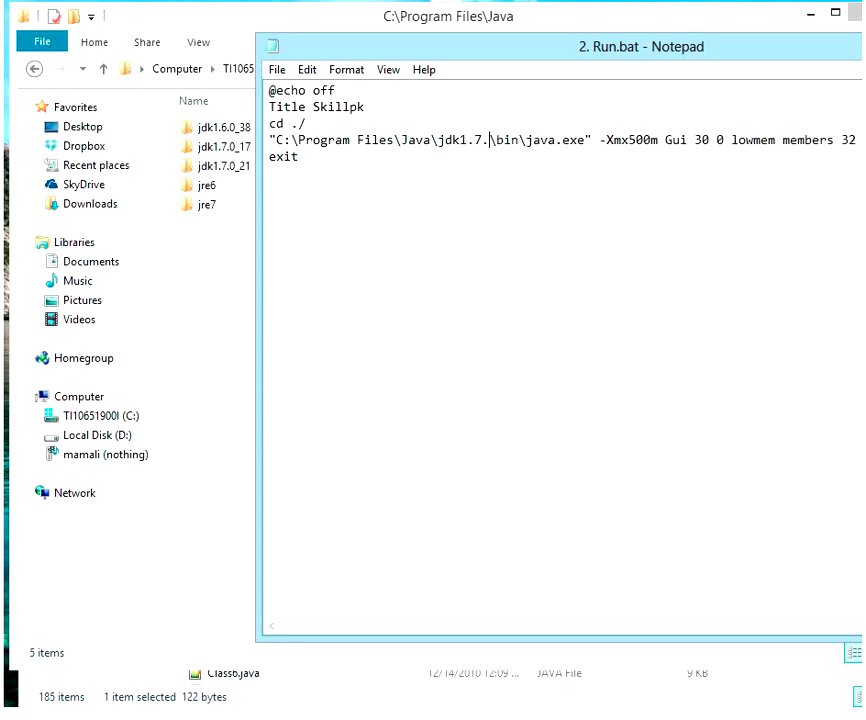
pyautogui.write('0')
pyautogui.write('_21')
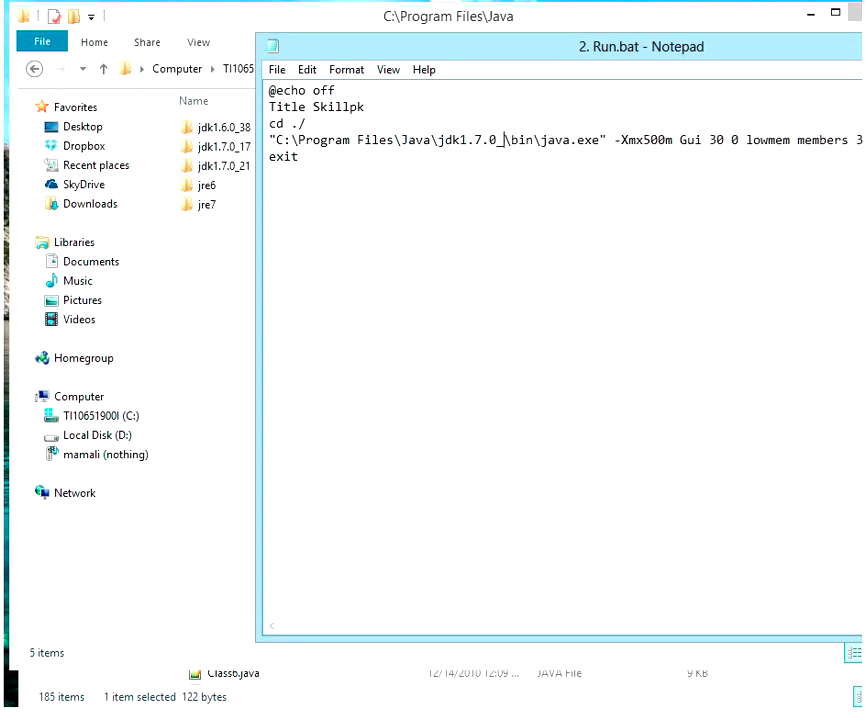
pyautogui.hotkey('alt', 'F4')
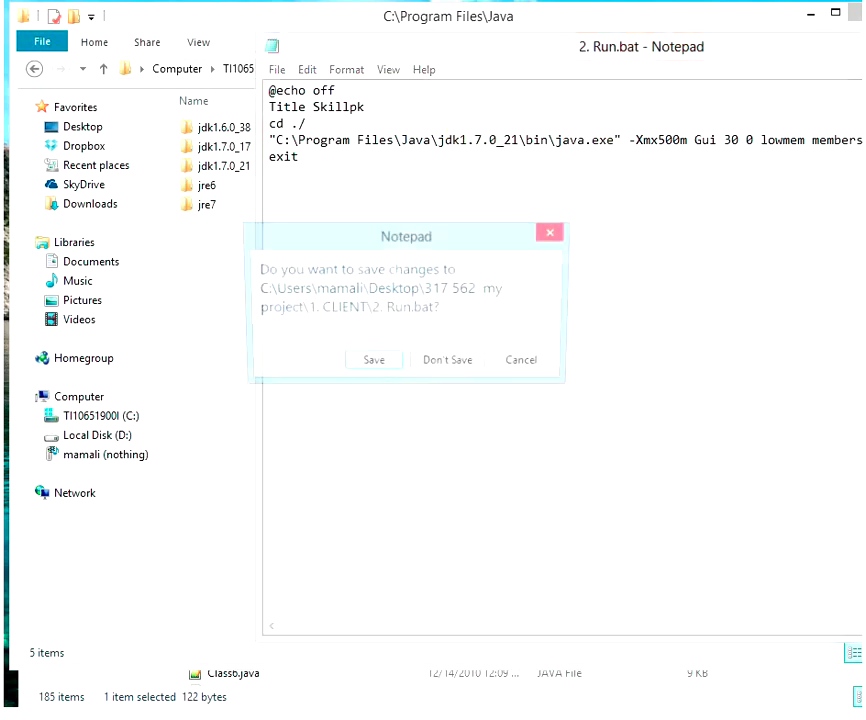
pyautogui.click(370, 364)
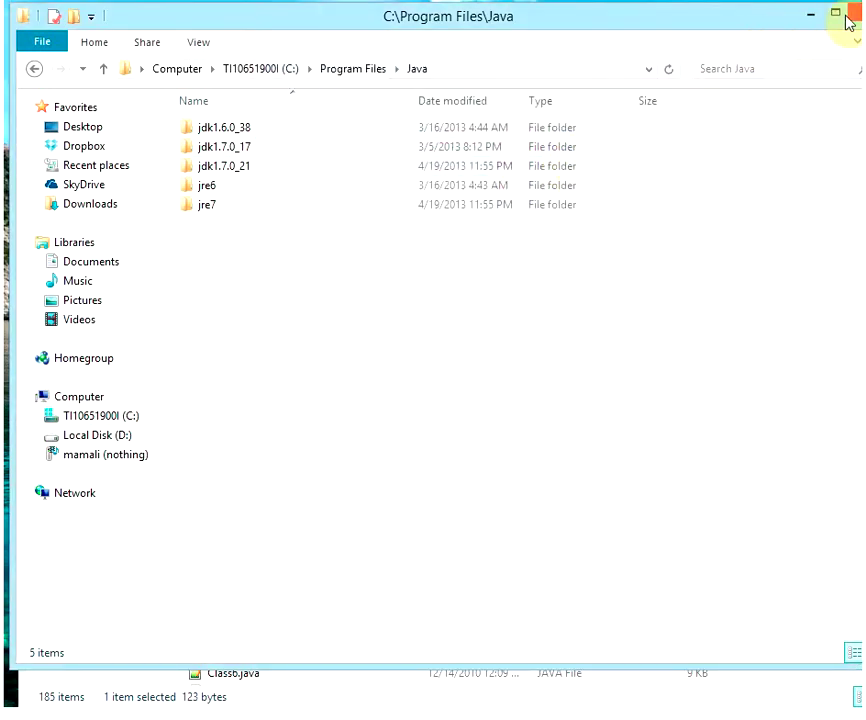
# - Run 2. Run.bat from the 1. CLIENT folder and open the login form in the WeberScape client
pyautogui.hotkey('alt', 'Tab')
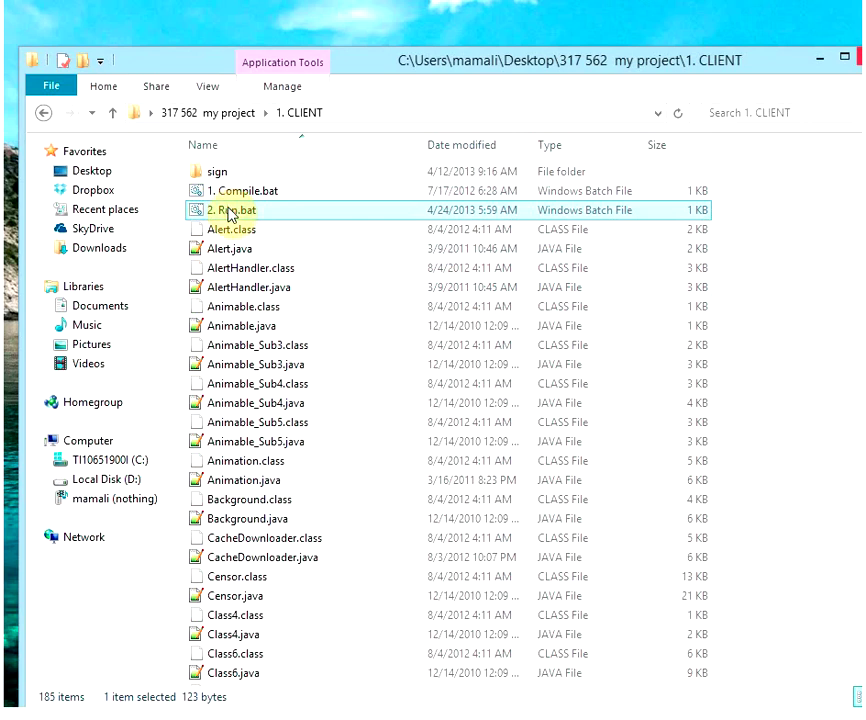
pyautogui.doubleClick(228, 209)
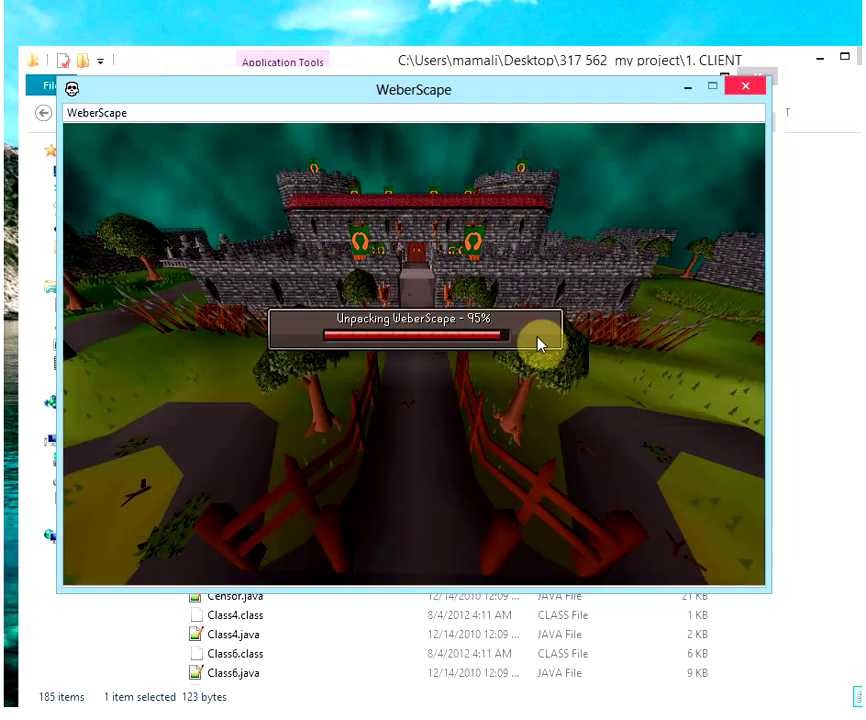
pyautogui.click(346, 393)
pyautogui.click(498, 421)
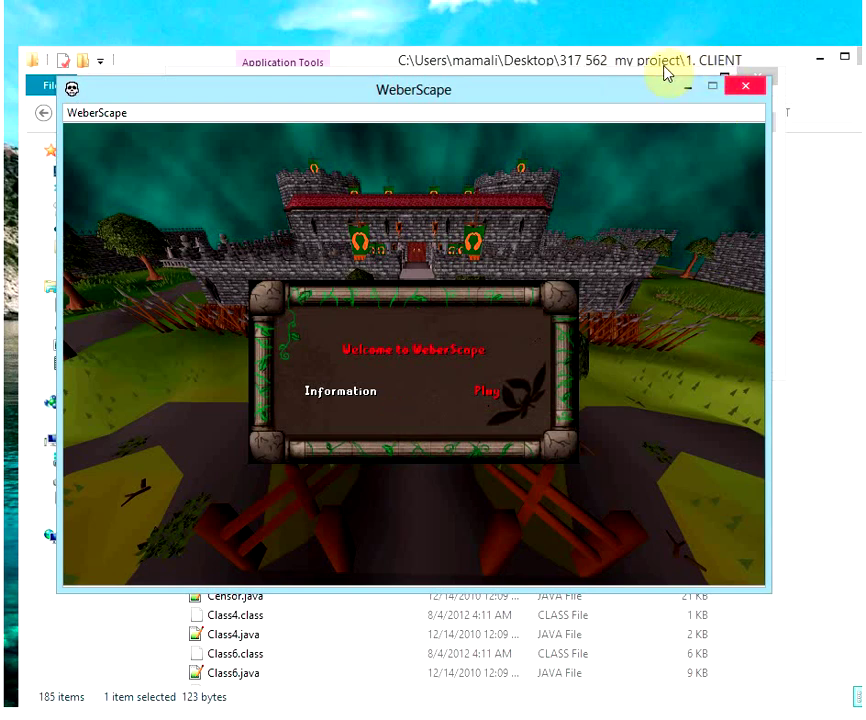
pyautogui.click(484, 392)
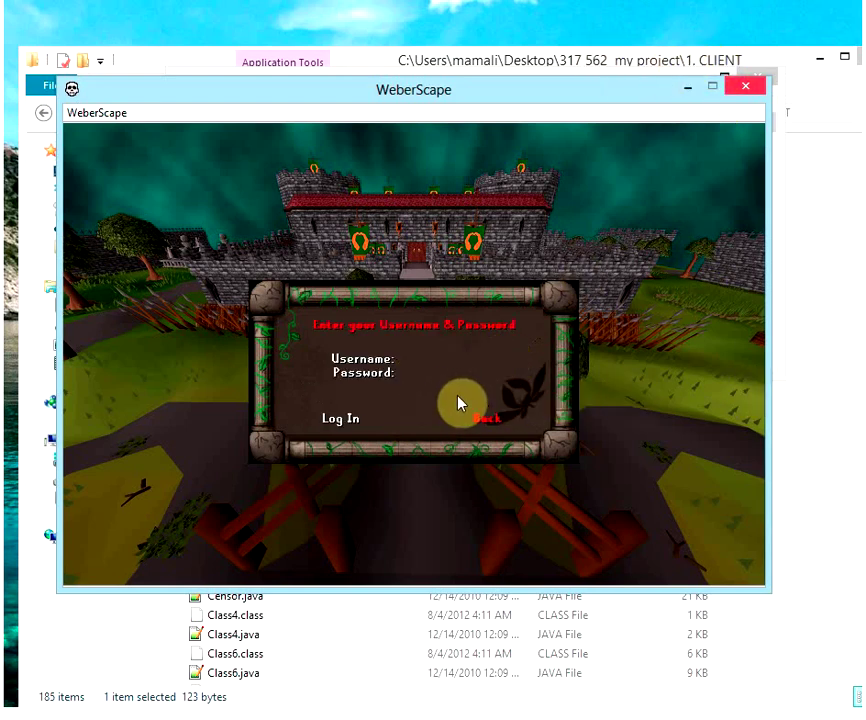
# - Enter the account username and password in the client's login form
pyautogui.write('Mahan')
pyautogui.press('Return')
pyautogui.write('********')
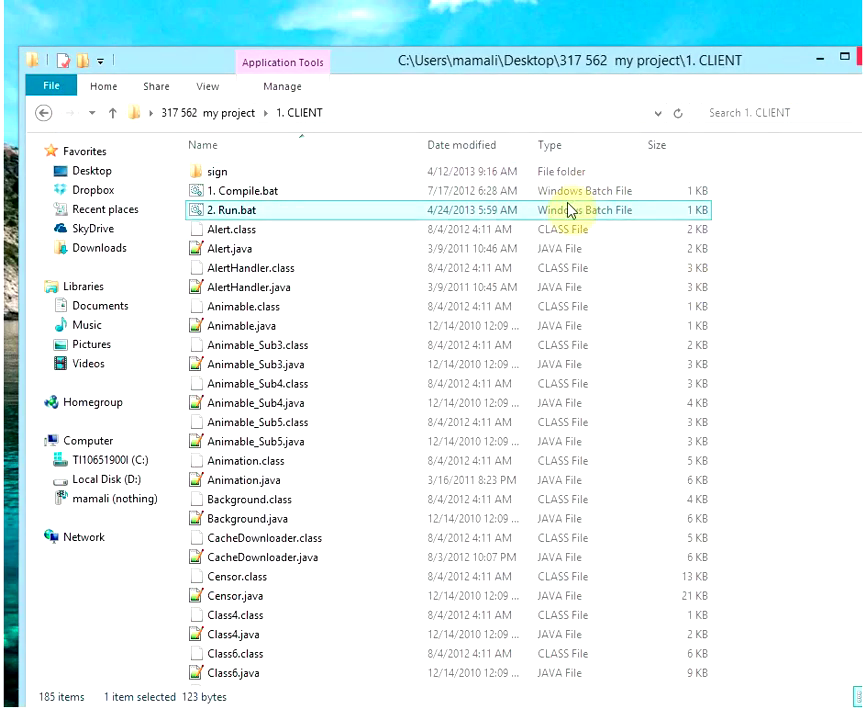
# - Reopen 2. Run.bat to review its Java path, and close it
pyautogui.rightClick(566, 207)
pyautogui.click(655, 240)
pyautogui.moveTo(514, 153); pyautogui.dragTo(312, 142)
pyautogui.click(178, 325)
# - Edit 1. Compile.bat so that its javac path uses the folder jdk1.7.0_21
pyautogui.click(266, 192)
pyautogui.rightClick(266, 192)
pyautogui.click(236, 226)
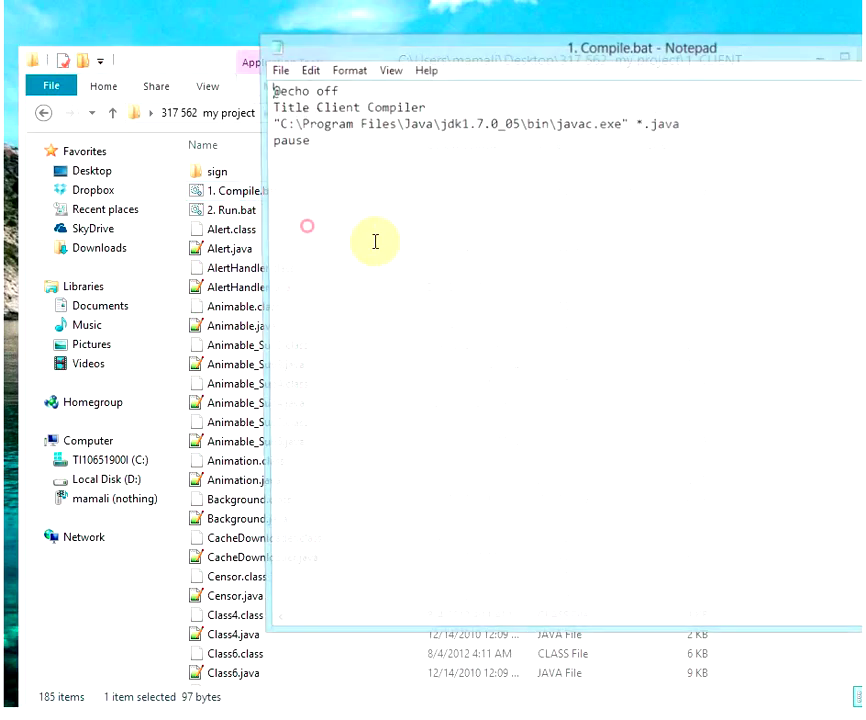
pyautogui.hotkey('ctrl', 'a')
pyautogui.click(780, 343)
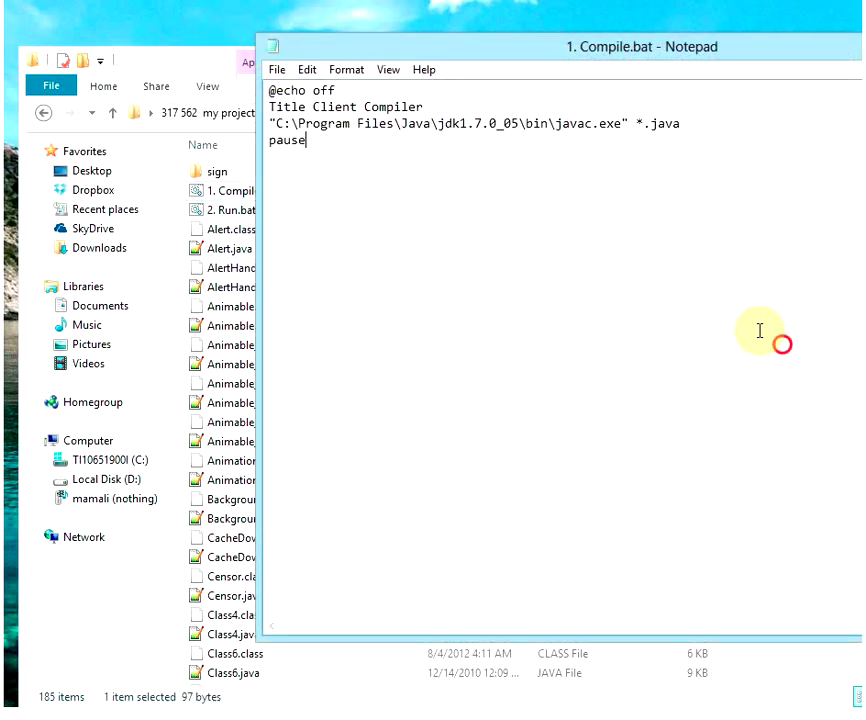
pyautogui.moveTo(513, 125); pyautogui.dragTo(540, 181)
pyautogui.click(503, 124)
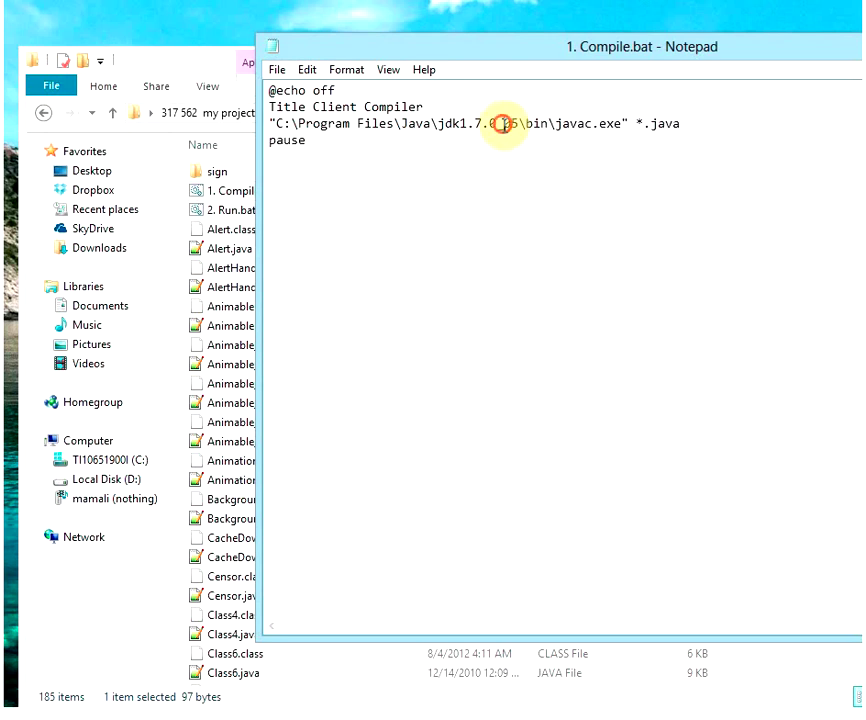
pyautogui.press('BackSpace')
pyautogui.press('BackSpace')
pyautogui.write('21')
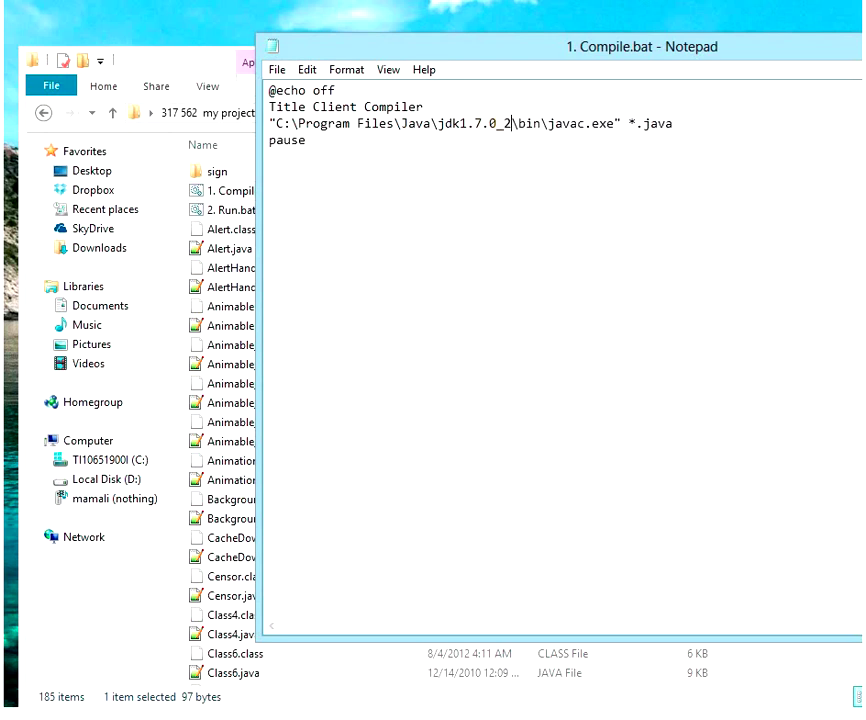
# - Check the edited JDK folder name in 1. Compile.bat and save the file on closing
pyautogui.moveTo(519, 125); pyautogui.dragTo(446, 125)
pyautogui.hotkey('alt', 'F4')
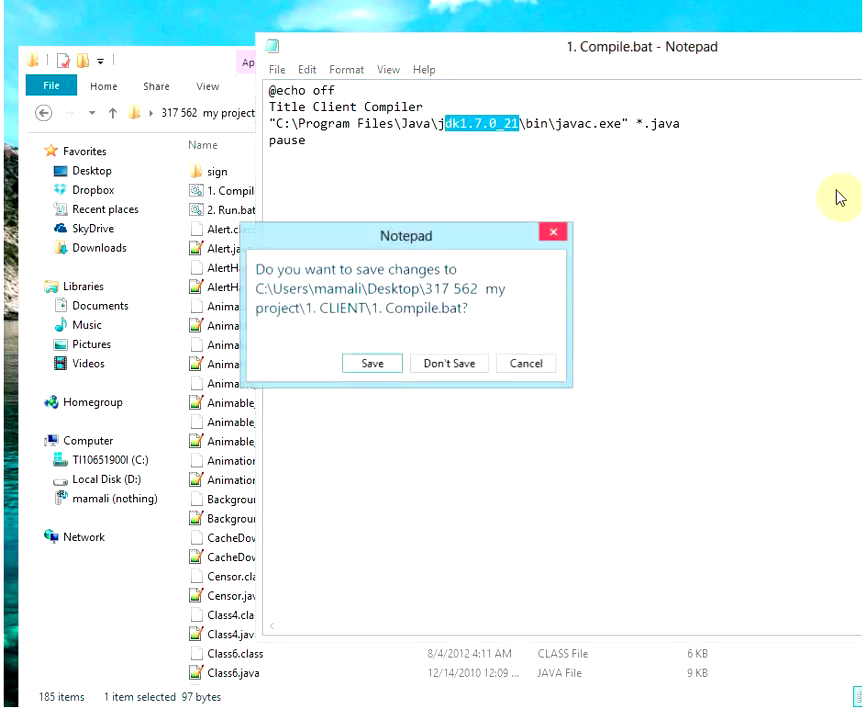
pyautogui.click(372, 362)
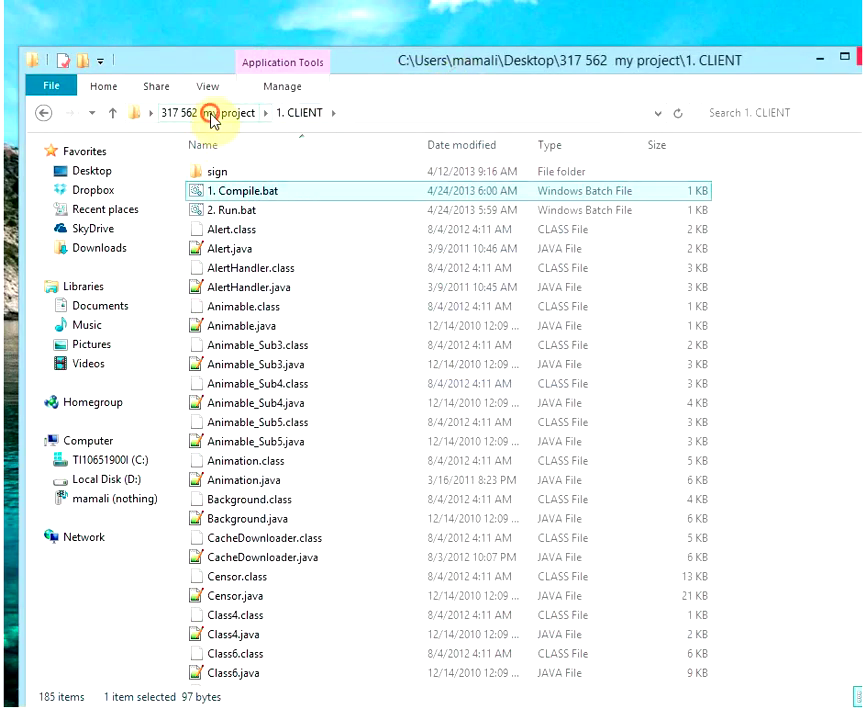
# - Go to the project's 2. SERVER folder and open run.bat to check the JDK folder in its Java path
pyautogui.click(217, 114)
pyautogui.doubleClick(235, 195)
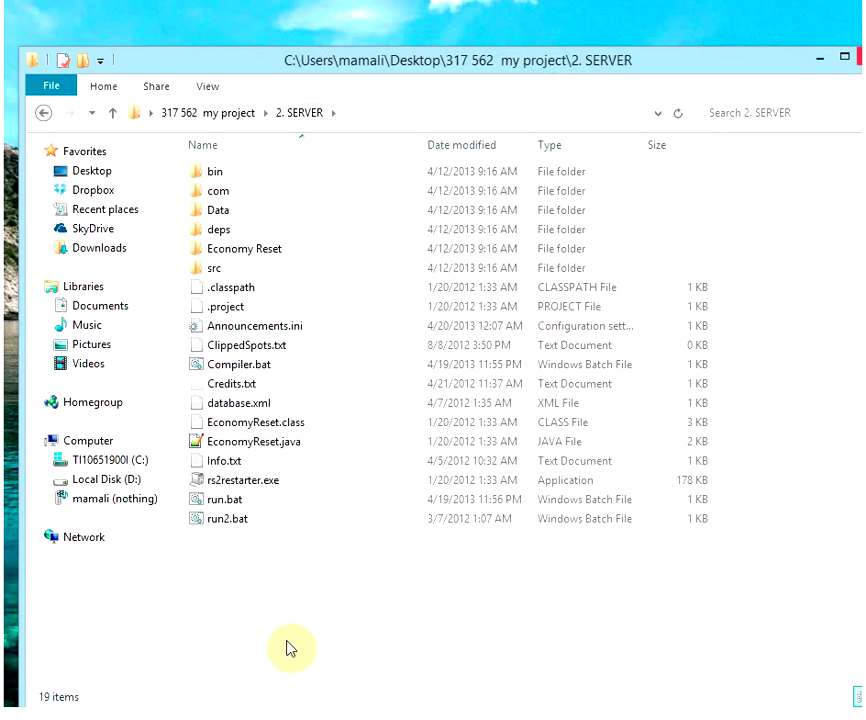
pyautogui.rightClick(205, 499)
pyautogui.click(274, 53)
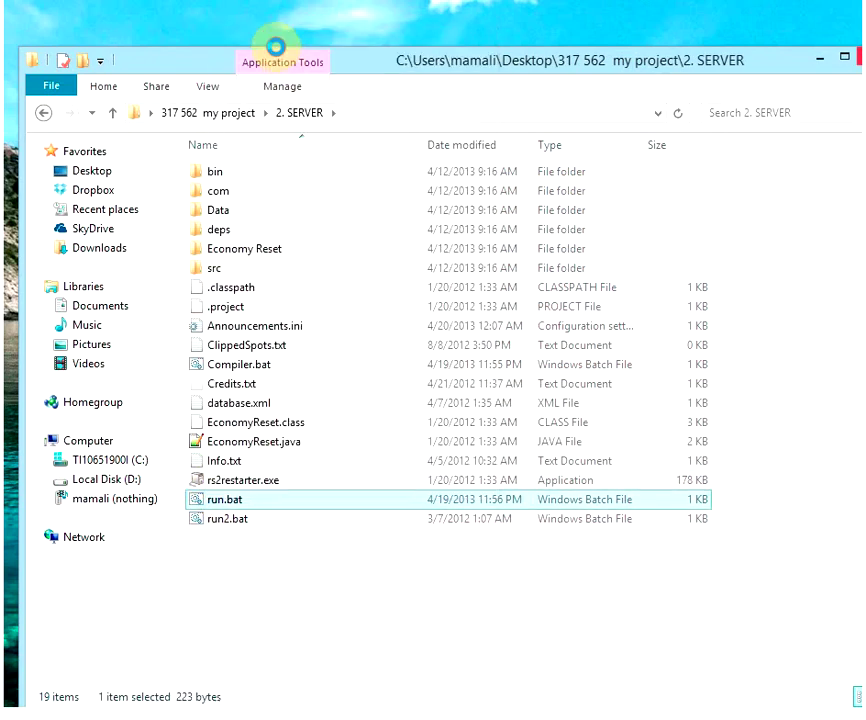
pyautogui.moveTo(516, 123); pyautogui.dragTo(269, 123)
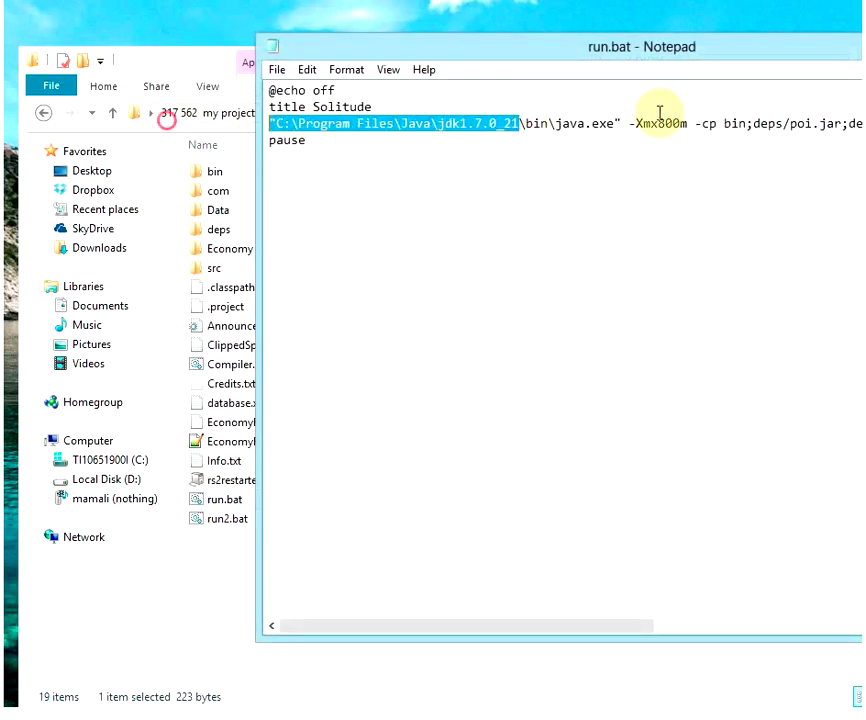
pyautogui.click(180, 60)
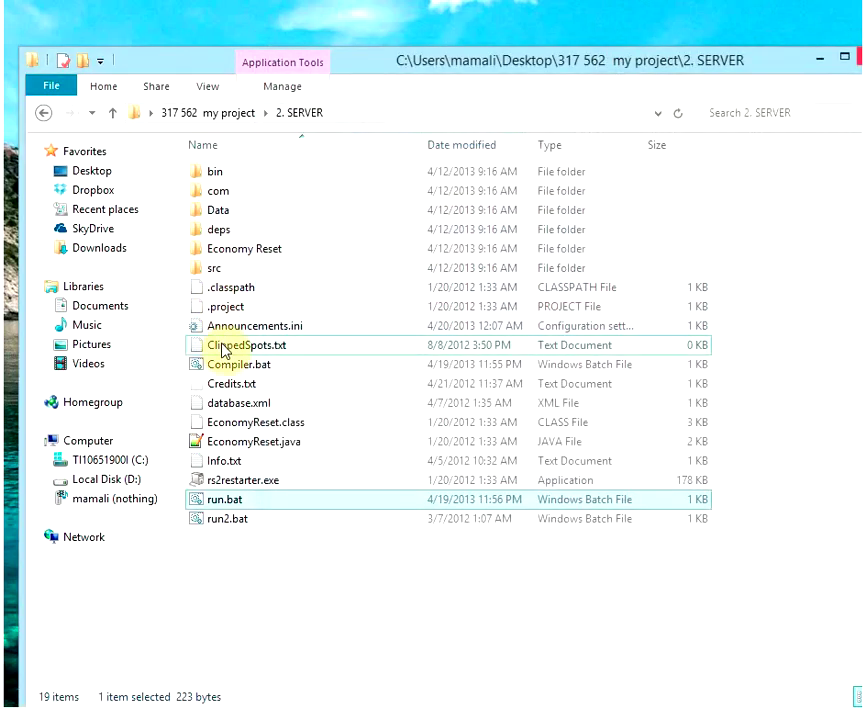
# - Open the server's Compiler.bat to check the JDK folder in its javac path, and close it
pyautogui.rightClick(229, 364)
pyautogui.click(264, 288)
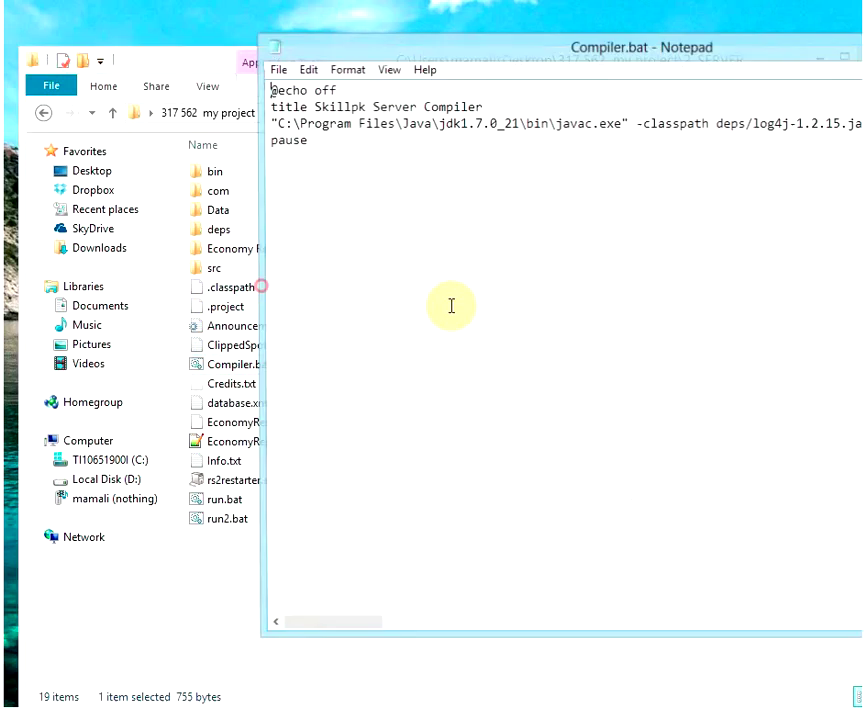
pyautogui.moveTo(524, 123); pyautogui.dragTo(445, 123)
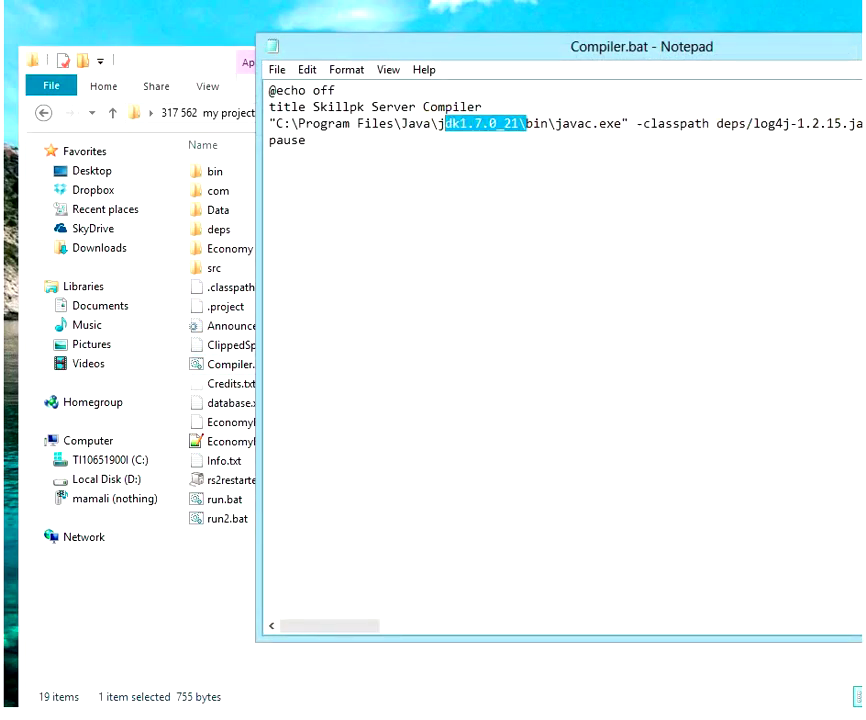
pyautogui.click(224, 120)
# - Return to the 1. CLIENT folder and run 1. Compile.bat, moving its console window clear of the screen edge
pyautogui.click(228, 112)
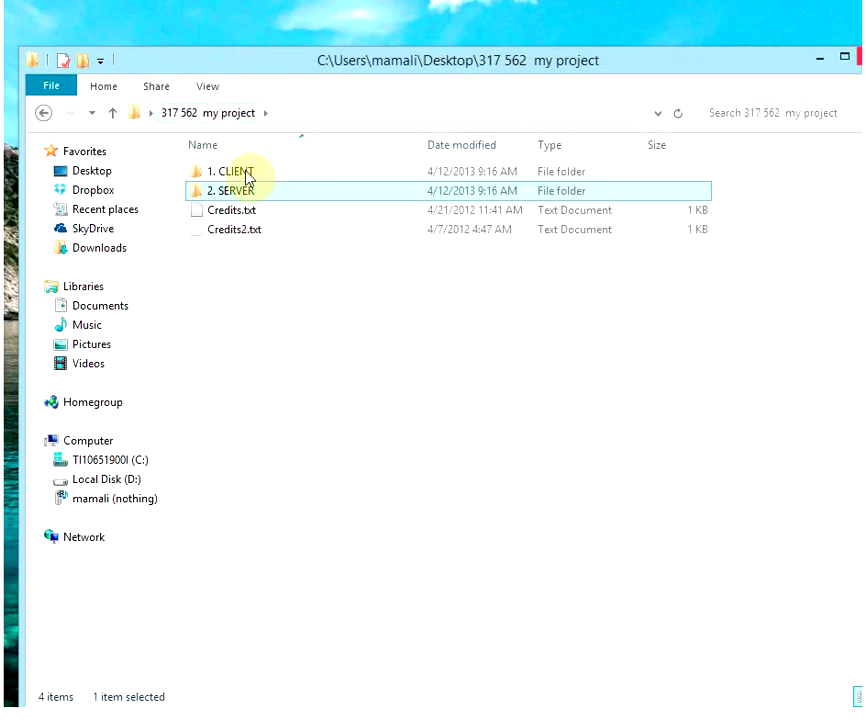
pyautogui.doubleClick(236, 171)
pyautogui.rightClick(271, 193)
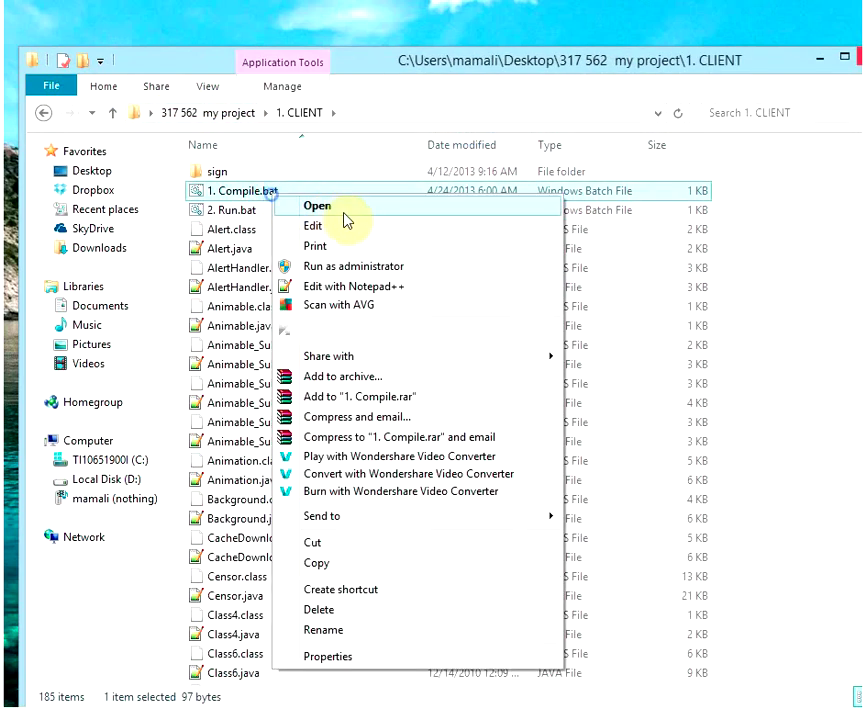
pyautogui.click(300, 206)
pyautogui.moveTo(82, 30); pyautogui.dragTo(557, 138)
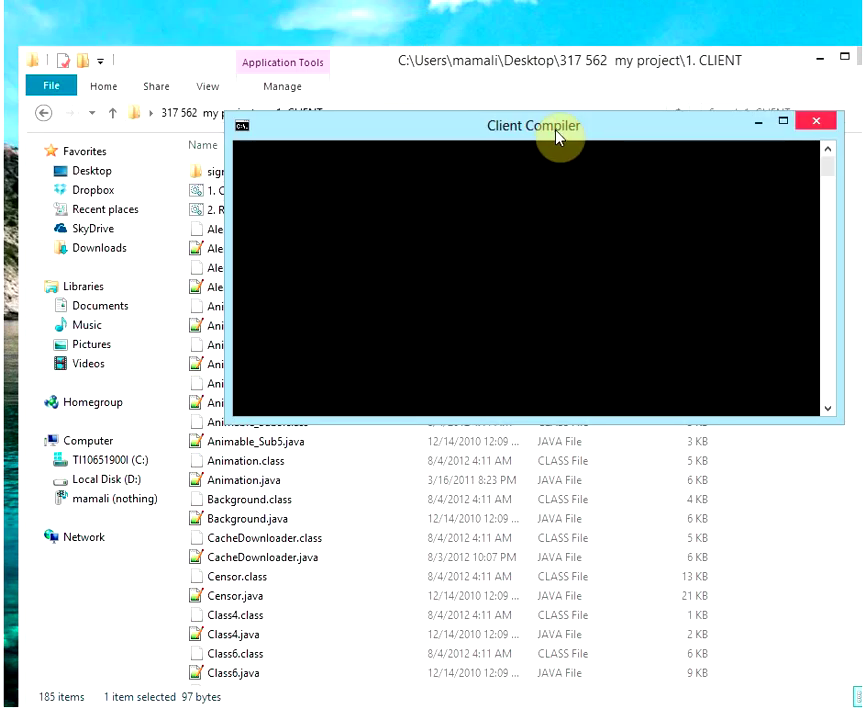